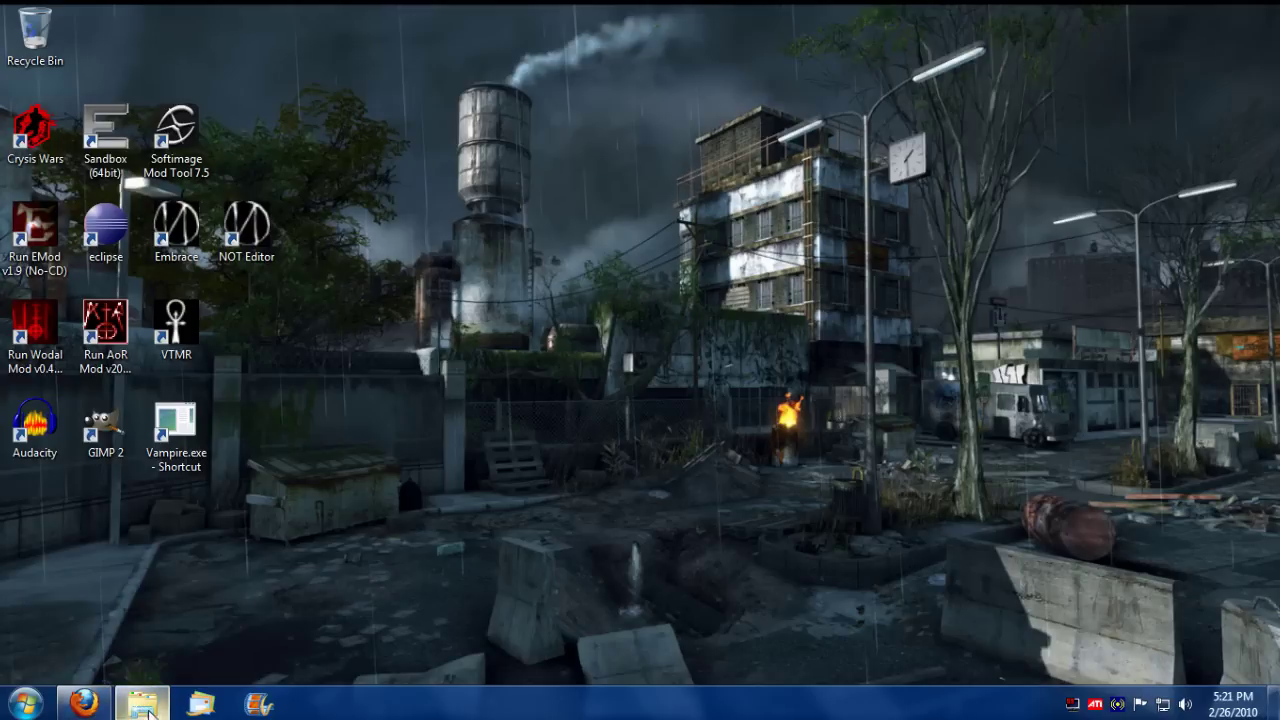
Step: Create a new text file in the Vampire The Masquerade - Redemption Chronicles folder and name it mymaps.nsl
{"action": "left_click", "coordinate": [141, 704]}
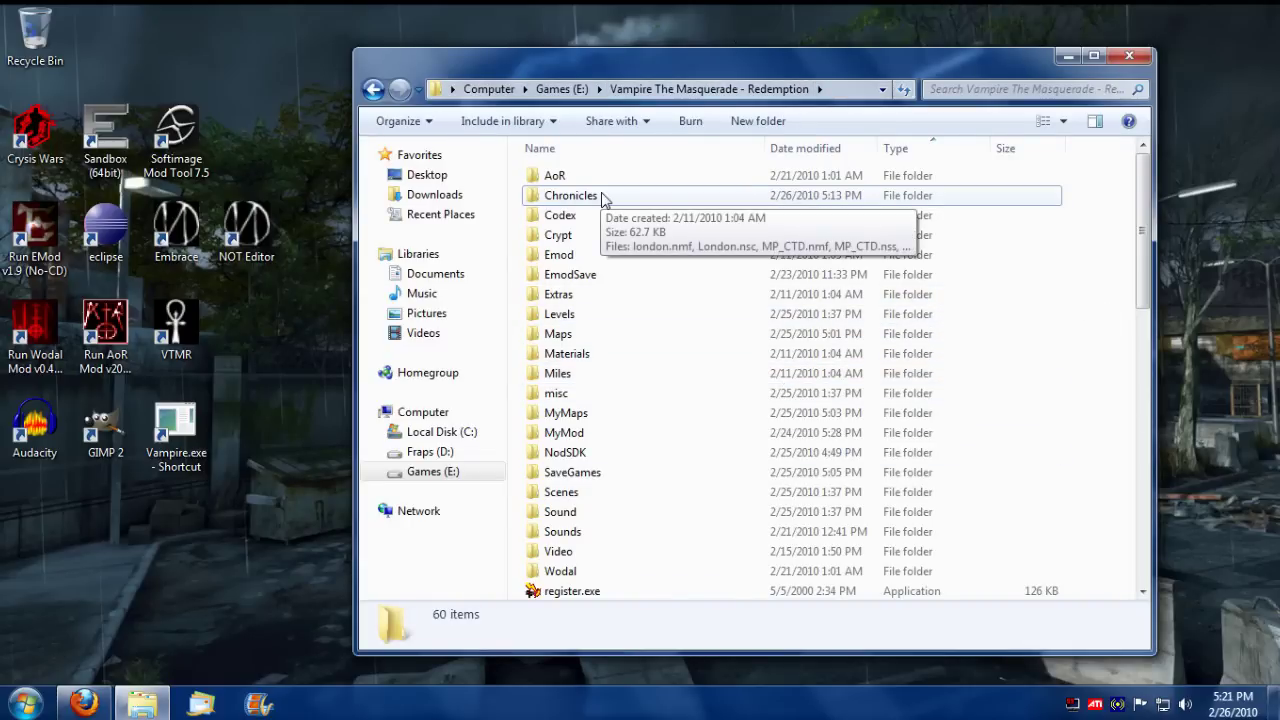
{"action": "double_click", "coordinate": [570, 195]}
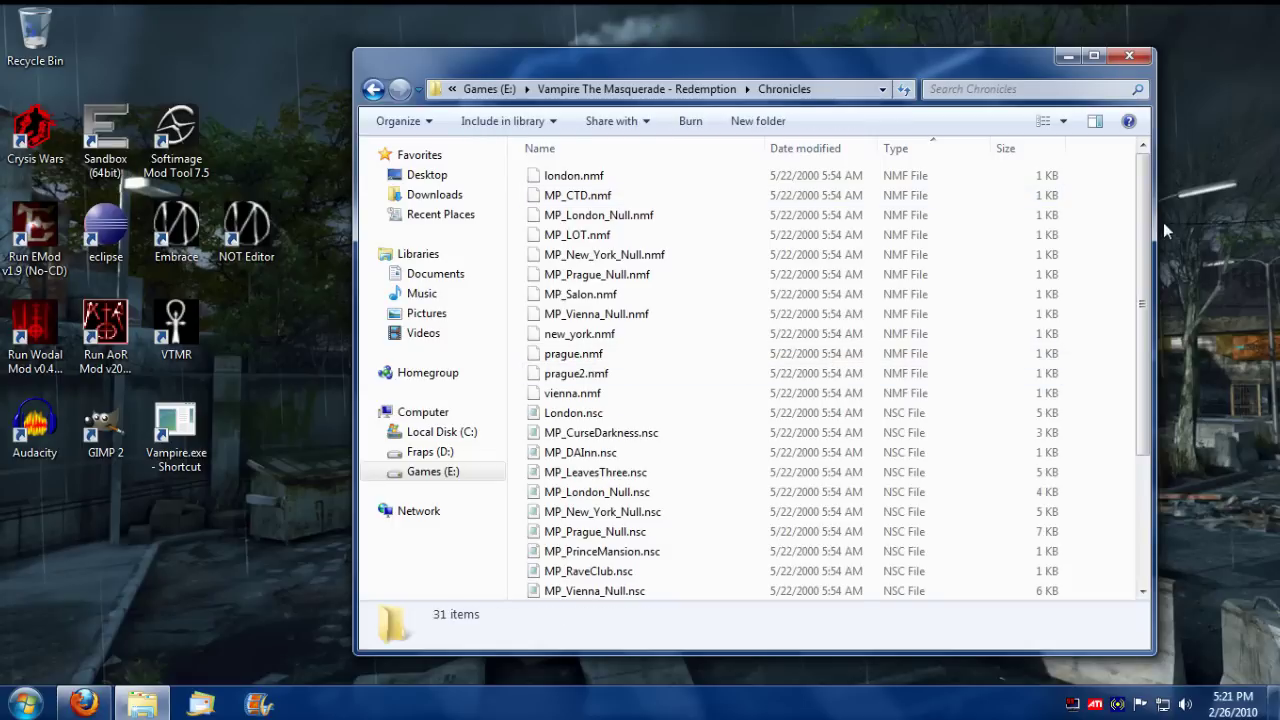
{"action": "right_click", "coordinate": [1096, 265]}
{"action": "mouse_move", "coordinate": [1133, 504]}
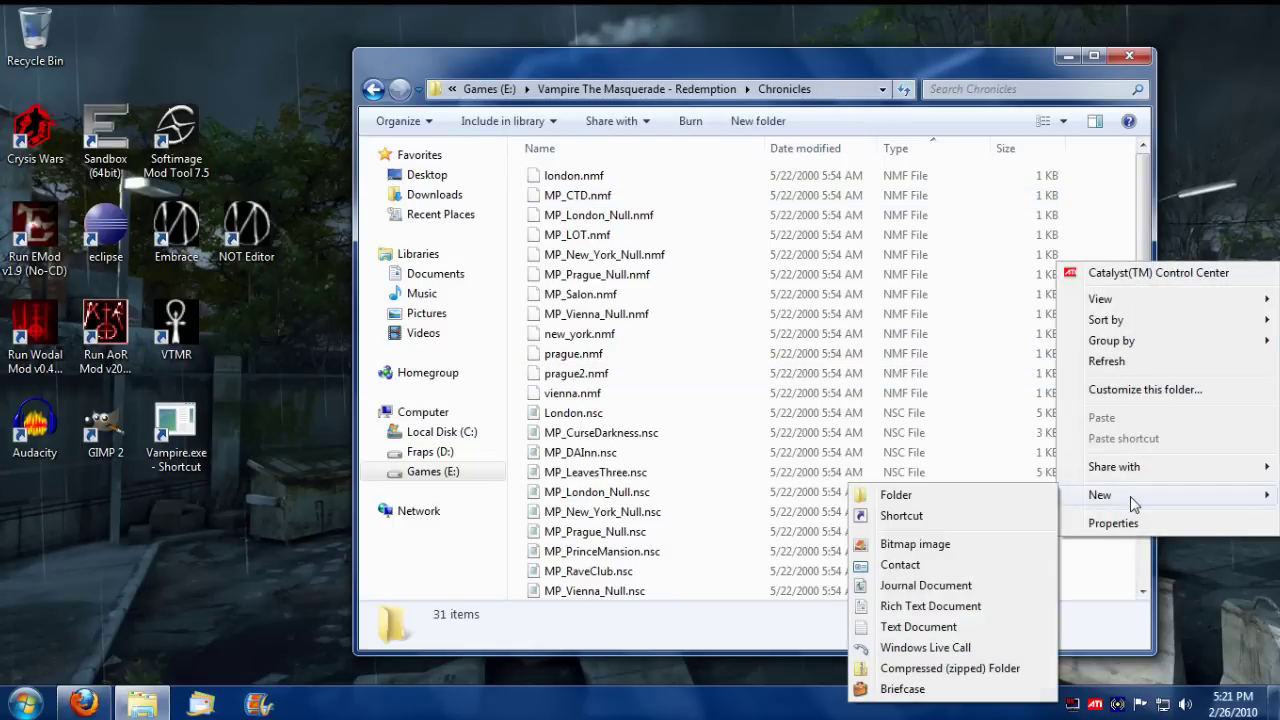
{"action": "left_click", "coordinate": [950, 627]}
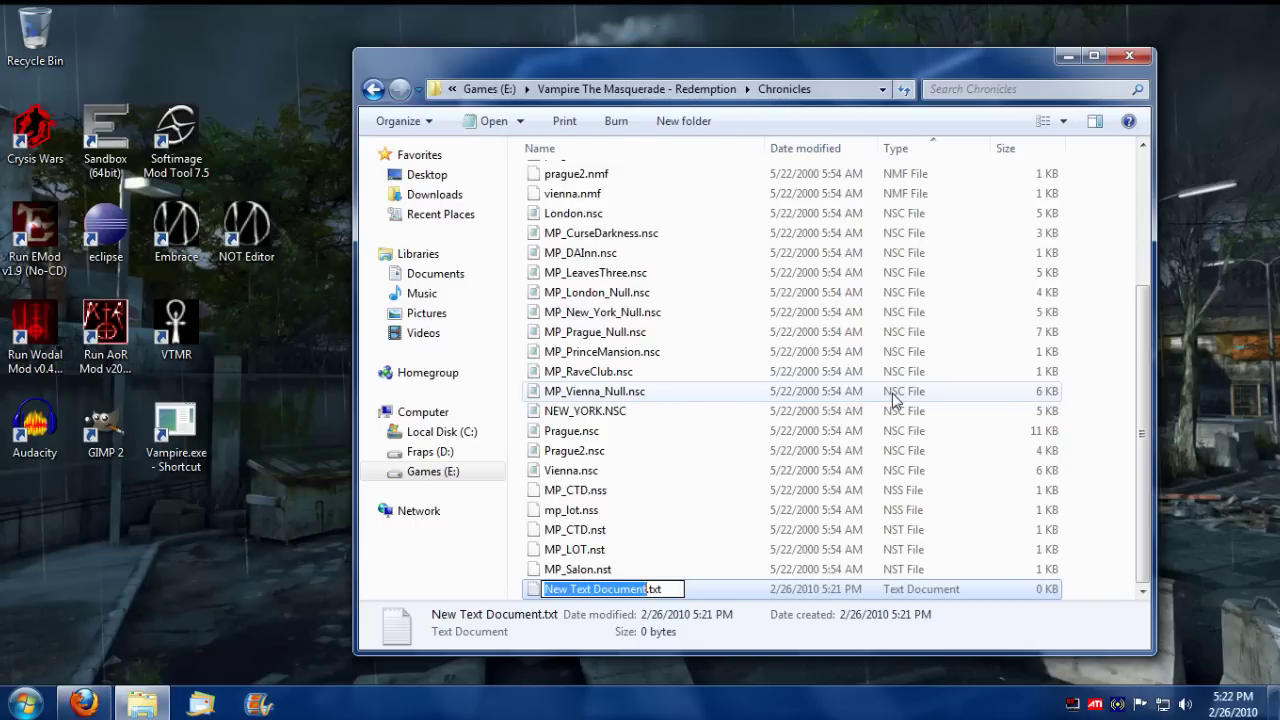
{"action": "type", "text": "mymaps"}
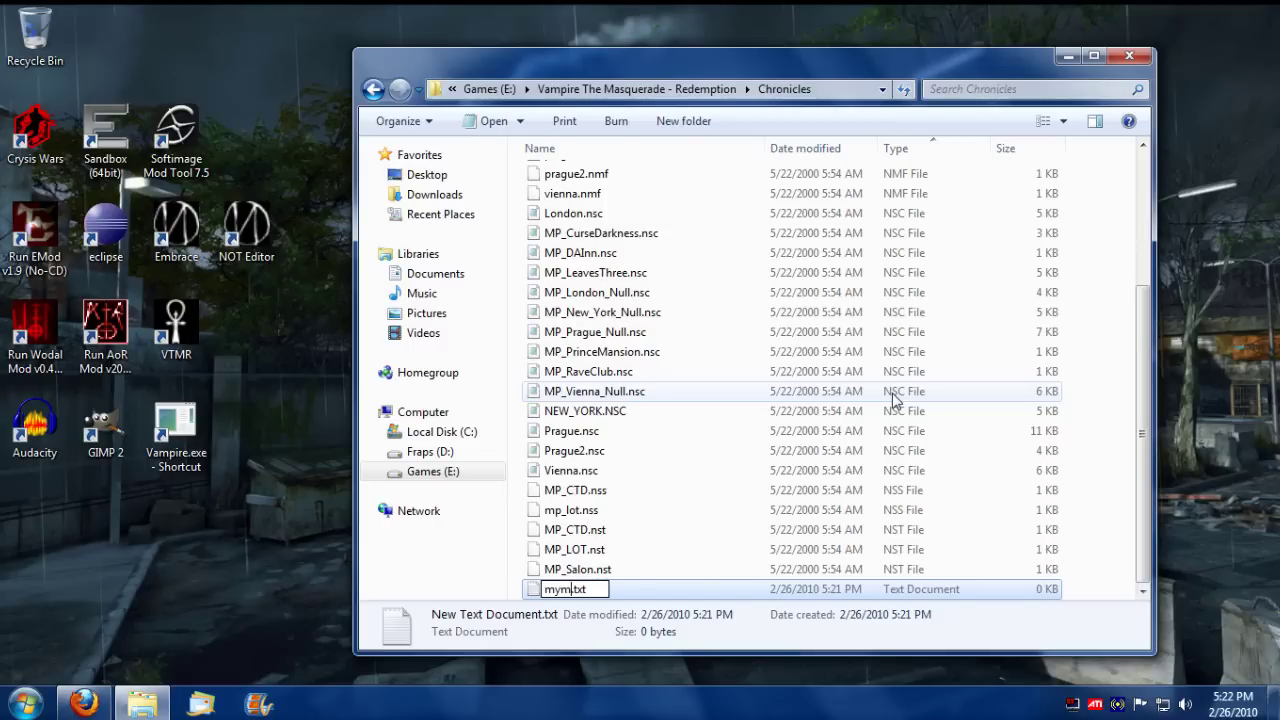
{"action": "key", "text": "Delete"}
{"action": "key", "text": "Delete"}
{"action": "key", "text": "Delete"}
{"action": "type", "text": "nsl"}
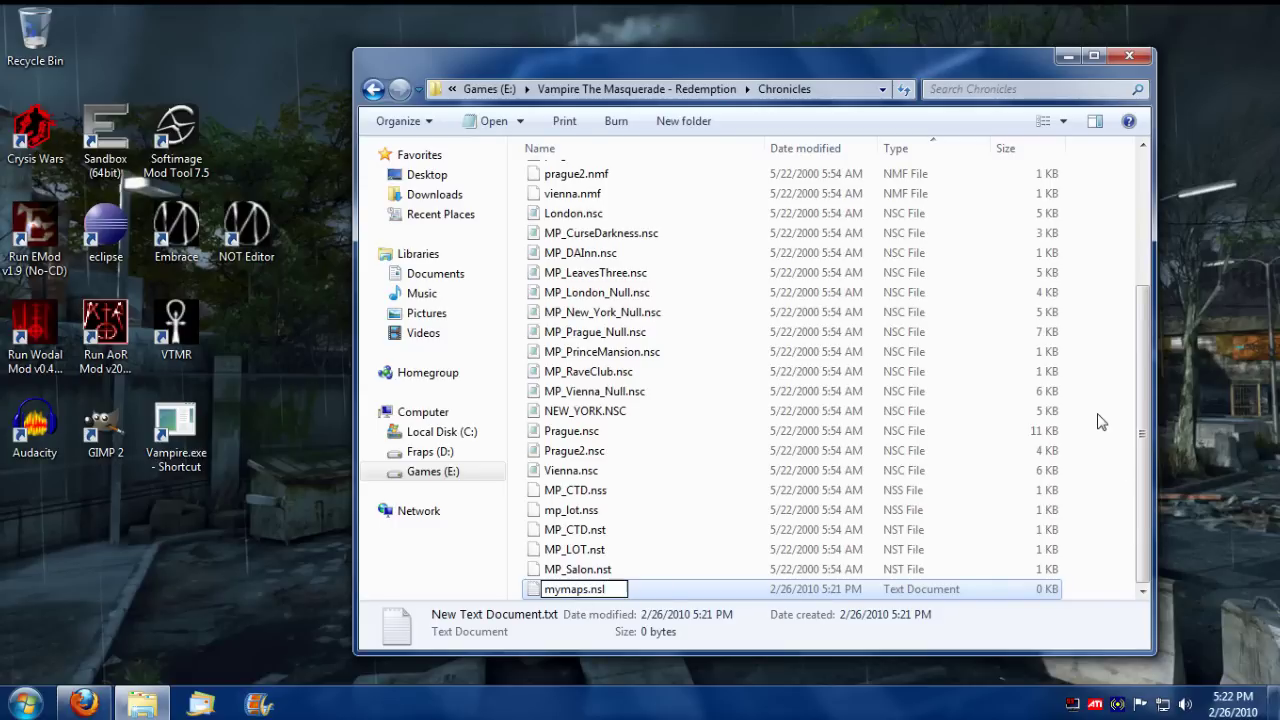
{"action": "key", "text": "Return"}
{"action": "key", "text": "Return"}
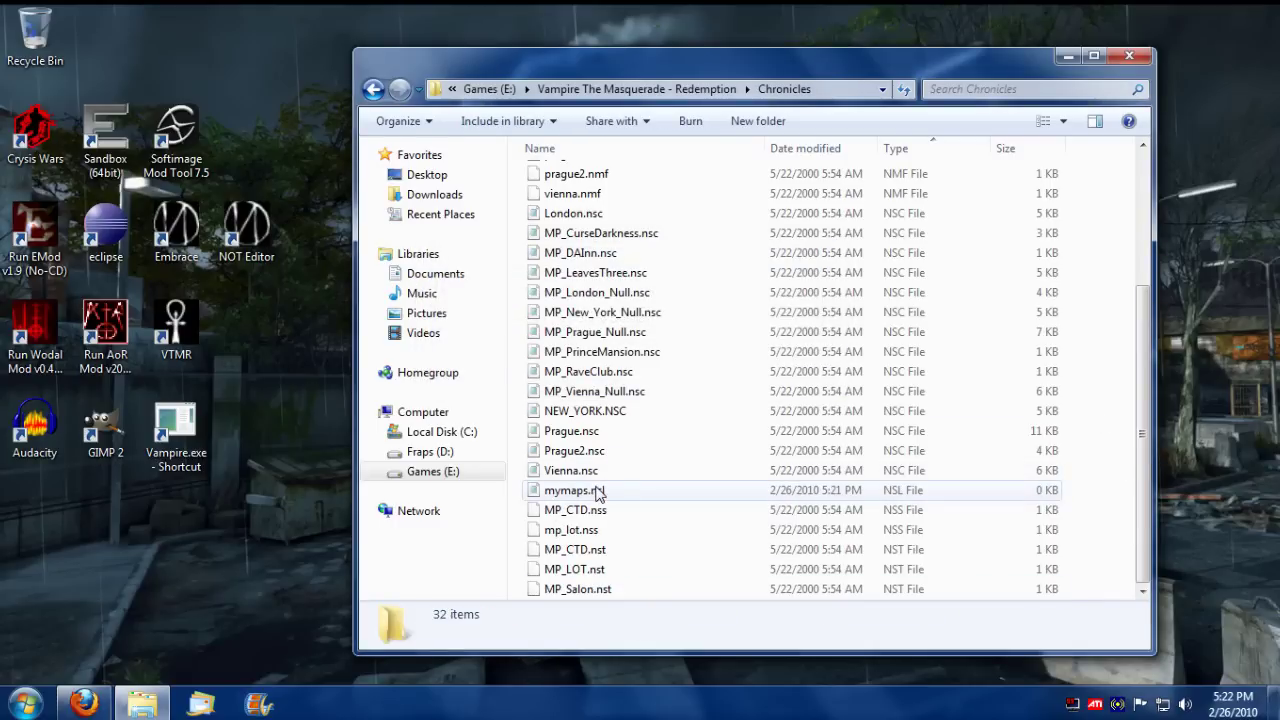
Step: Open mymaps.nsl for editing and enter the section header [MyMaps_Outside_Scene_1]
{"action": "double_click", "coordinate": [592, 497]}
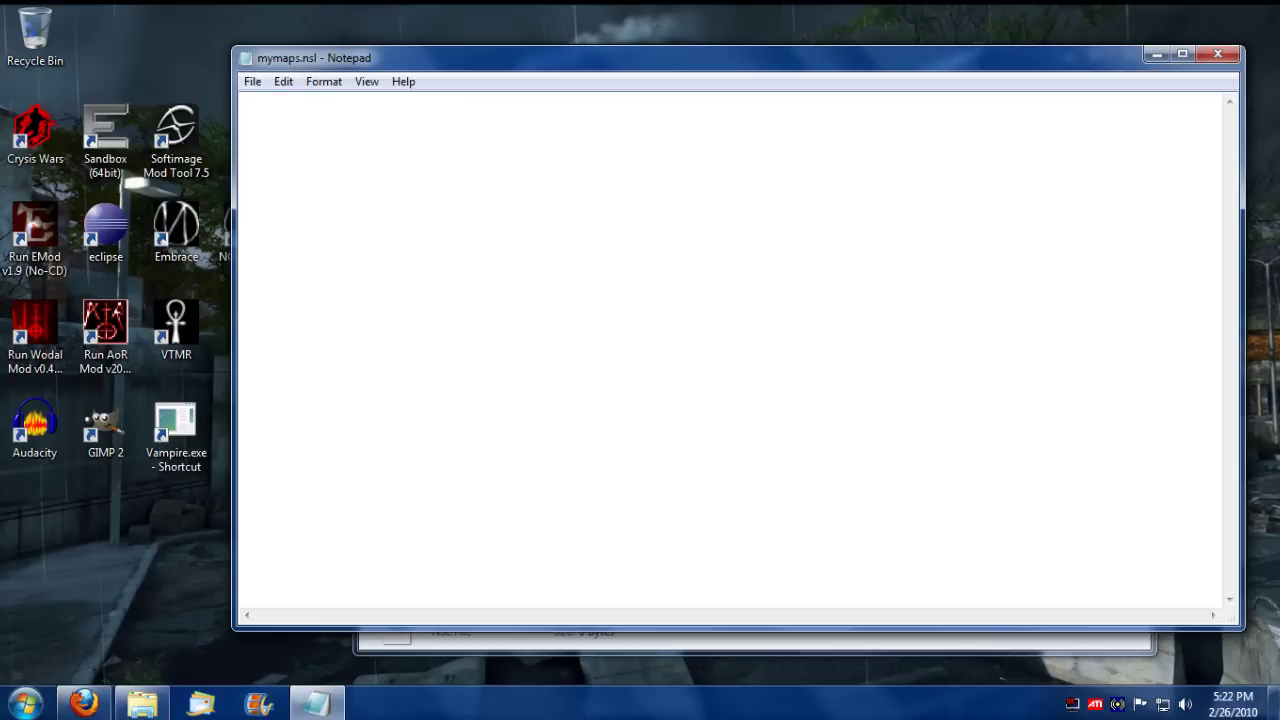
{"action": "type", "text": "[]"}
{"action": "type", "text": "outside"}
{"action": "left_click", "coordinate": [241, 111]}
{"action": "type", "text": "My"}
{"action": "type", "text": "Maps_"}
{"action": "left_click", "coordinate": [353, 111]}
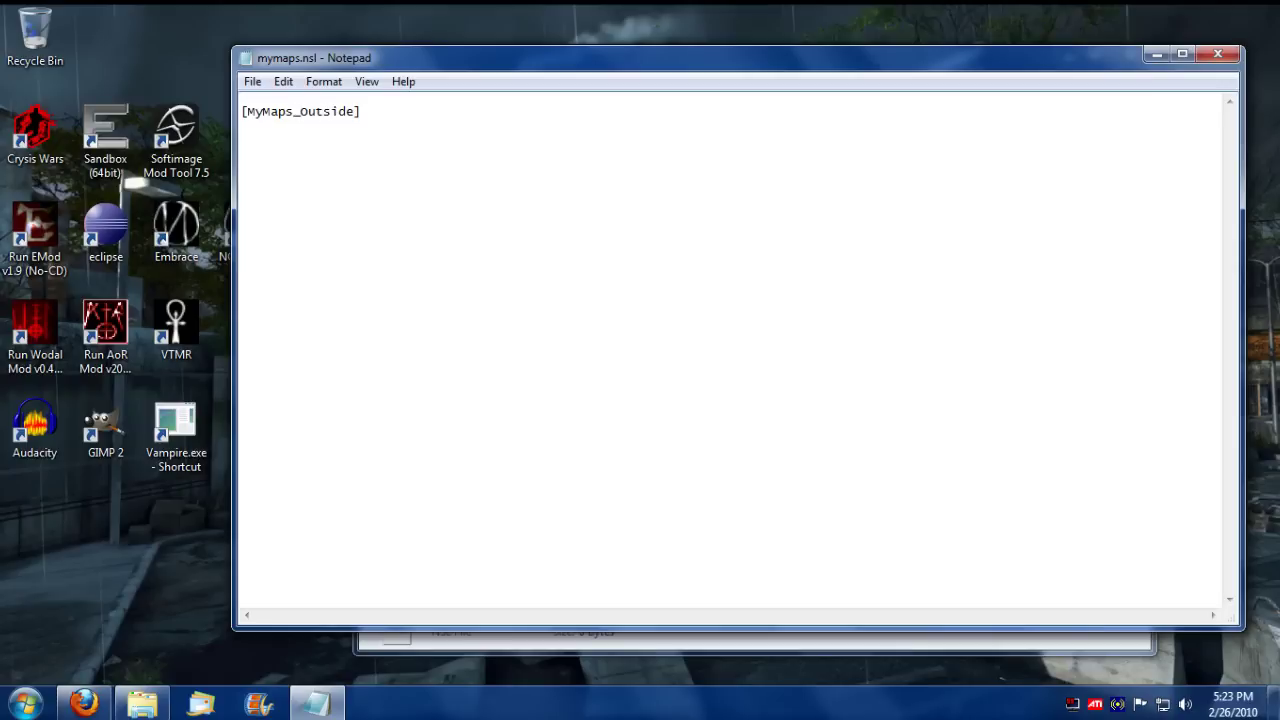
{"action": "type", "text": "_Scene_1"}
Step: Add the line SHORTDESC=Tutorial Outside Scene below the outside scene header
{"action": "key", "text": "End"}
{"action": "type", "text": "SHORTDESC="}
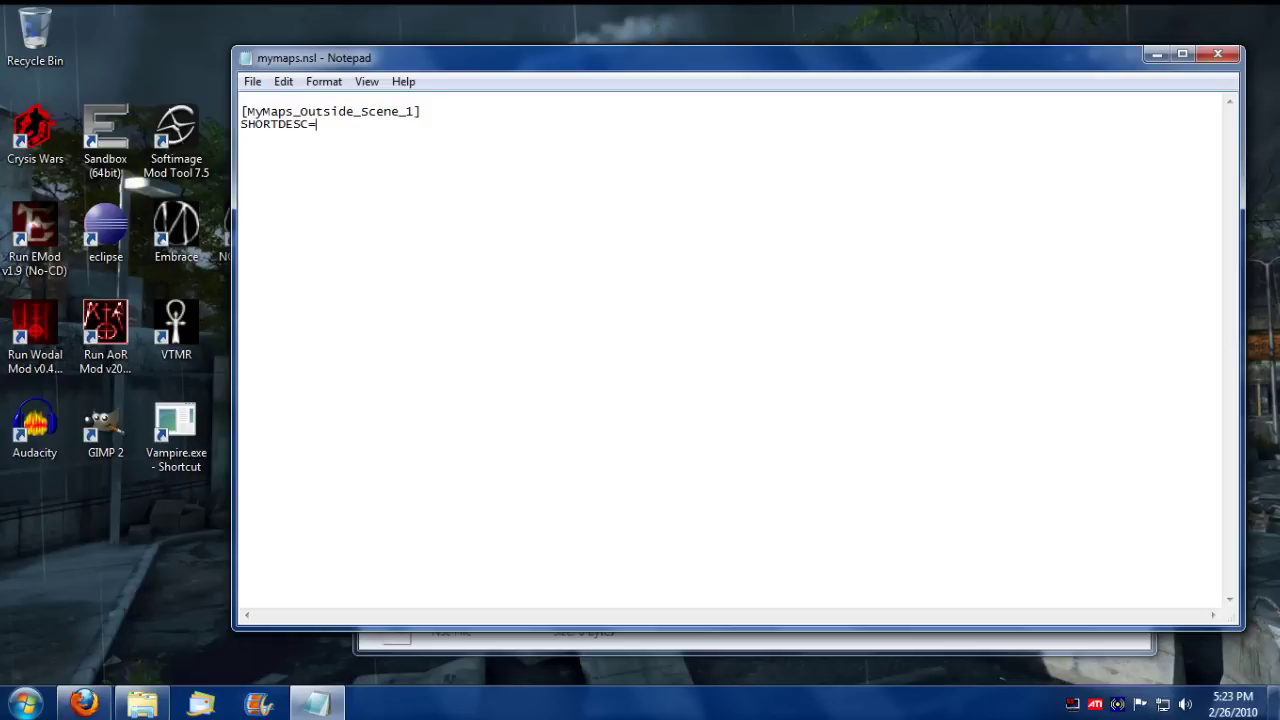
{"action": "type", "text": "Tutorial scene for"}
{"action": "key", "text": "BackSpace"}
{"action": "key", "text": "BackSpace"}
{"action": "key", "text": "BackSpace"}
{"action": "key", "text": "BackSpace"}
{"action": "key", "text": "BackSpace"}
{"action": "key", "text": "BackSpace"}
{"action": "key", "text": "BackSpace"}
{"action": "key", "text": "BackSpace"}
{"action": "key", "text": "BackSpace"}
{"action": "key", "text": "BackSpace"}
{"action": "type", "text": "Outside Scene"}
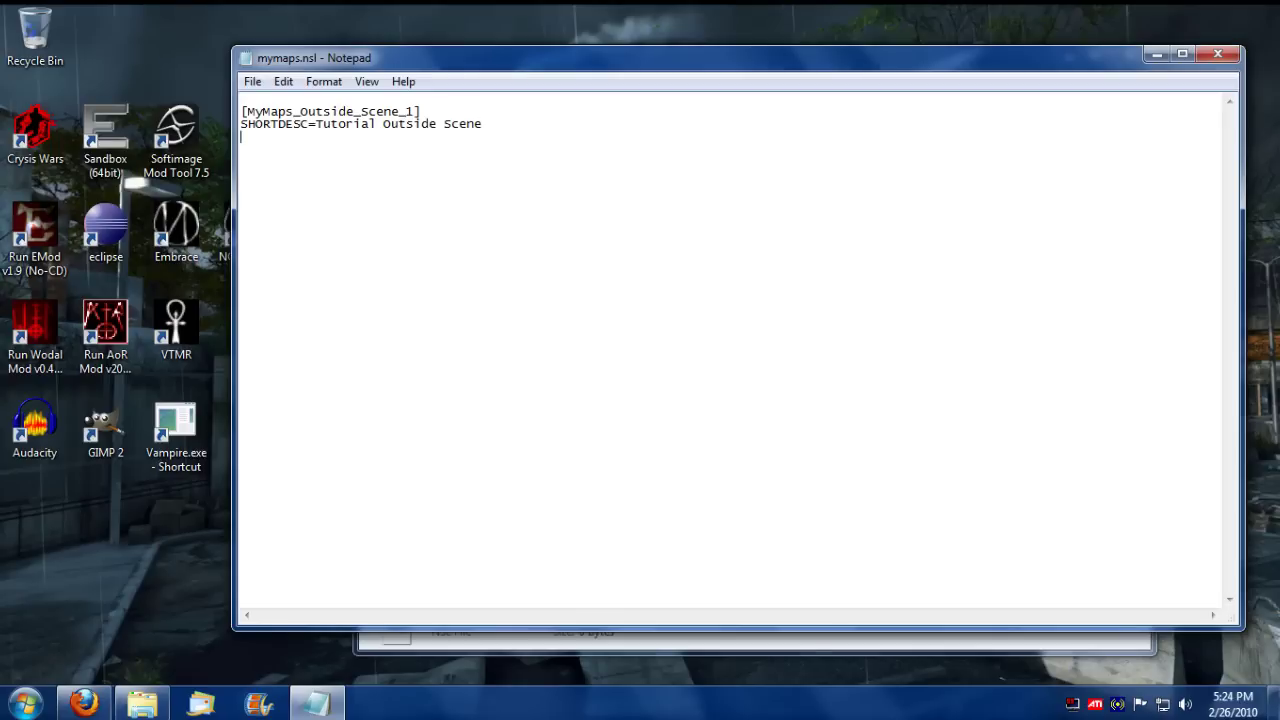
Step: Add the line LONGDESC=This scene contains fog, ambience, and music to the outside scene section
{"action": "key", "text": "Return"}
{"action": "type", "text": "LONGDESC="}
{"action": "type", "text": "This sce"}
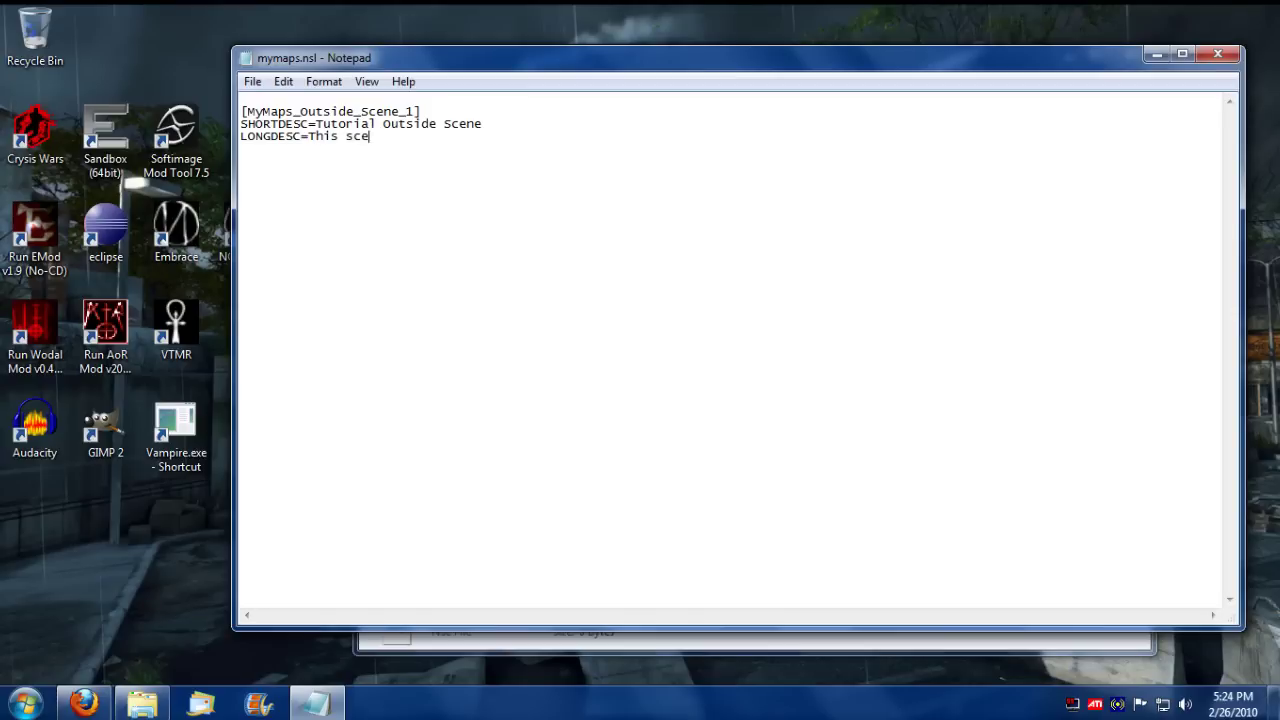
{"action": "type", "text": "ne contains fog, amb"}
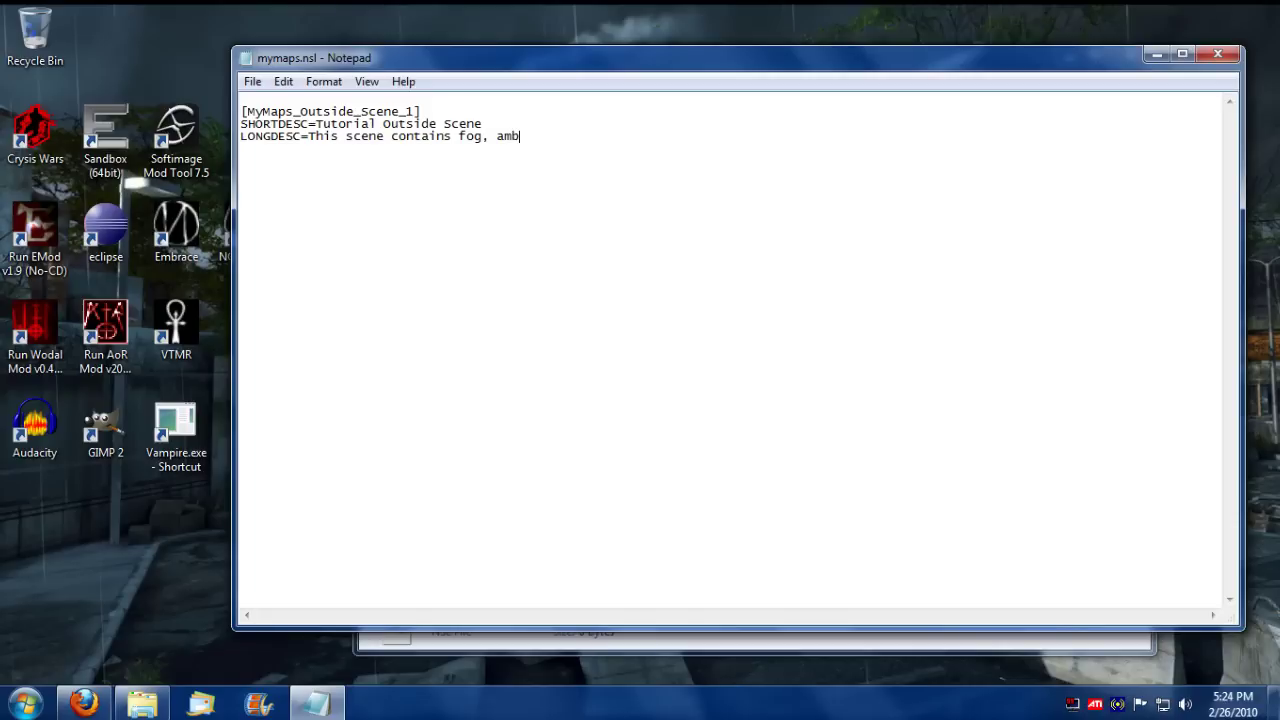
{"action": "type", "text": "ience, and music"}
Step: Leave a blank line after the outside scene section and add the header [MyMaps_Inside_Scene_1]
{"action": "key", "text": "Return"}
{"action": "key", "text": "Return"}
{"action": "type", "text": "[MyMaps_Inside"}
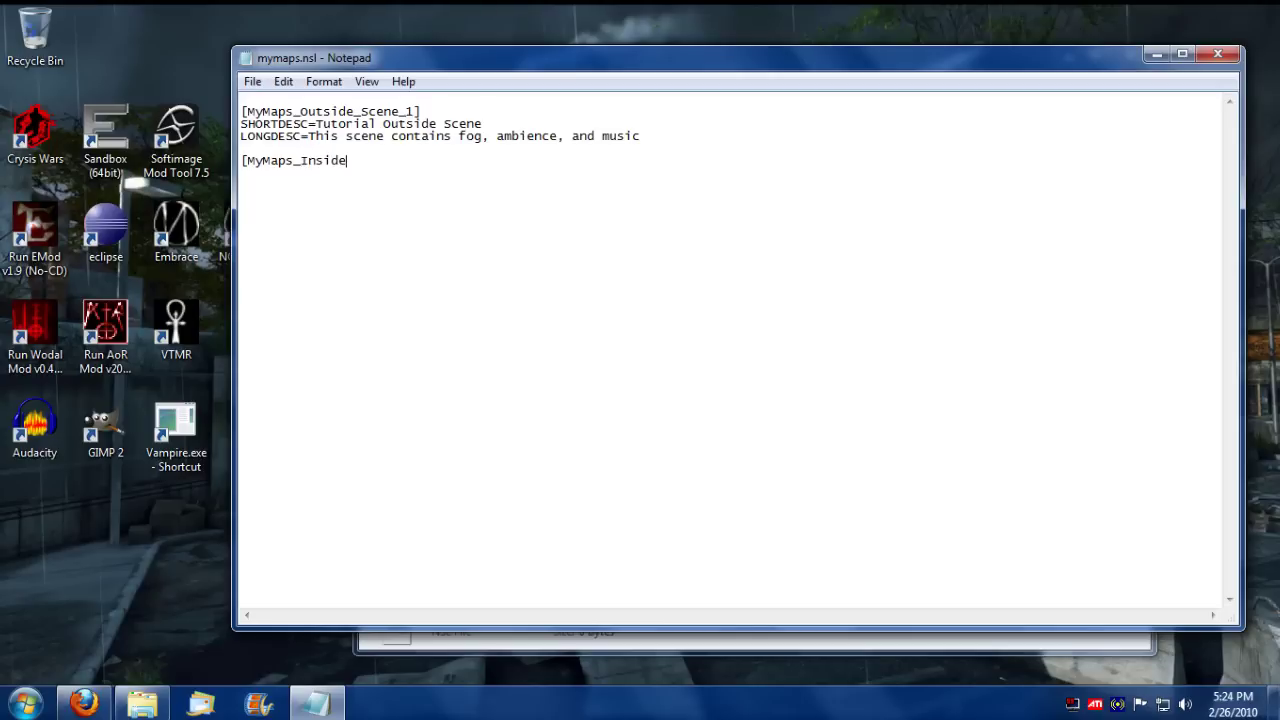
{"action": "type", "text": "_Scene_1"}
{"action": "type", "text": "]"}
{"action": "left_click_drag", "start_coordinate": [424, 112], "coordinate": [238, 111]}
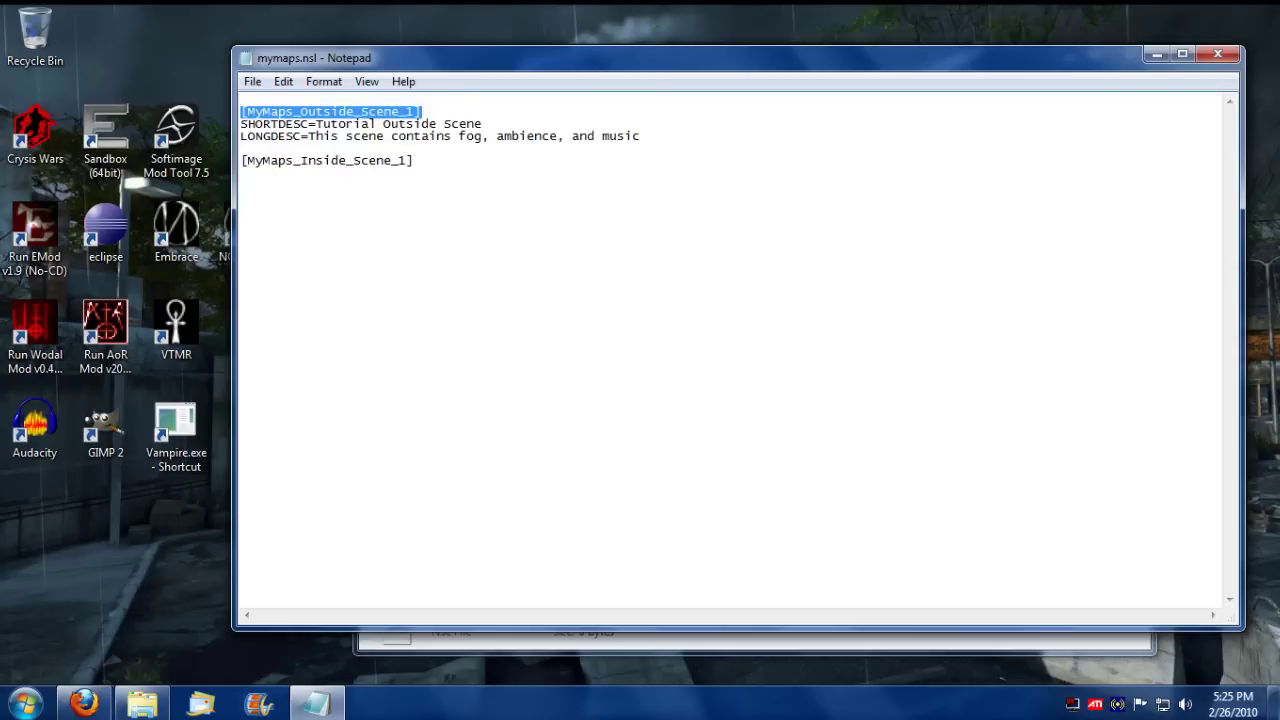
{"action": "key", "text": "End"}
{"action": "left_click", "coordinate": [415, 160]}
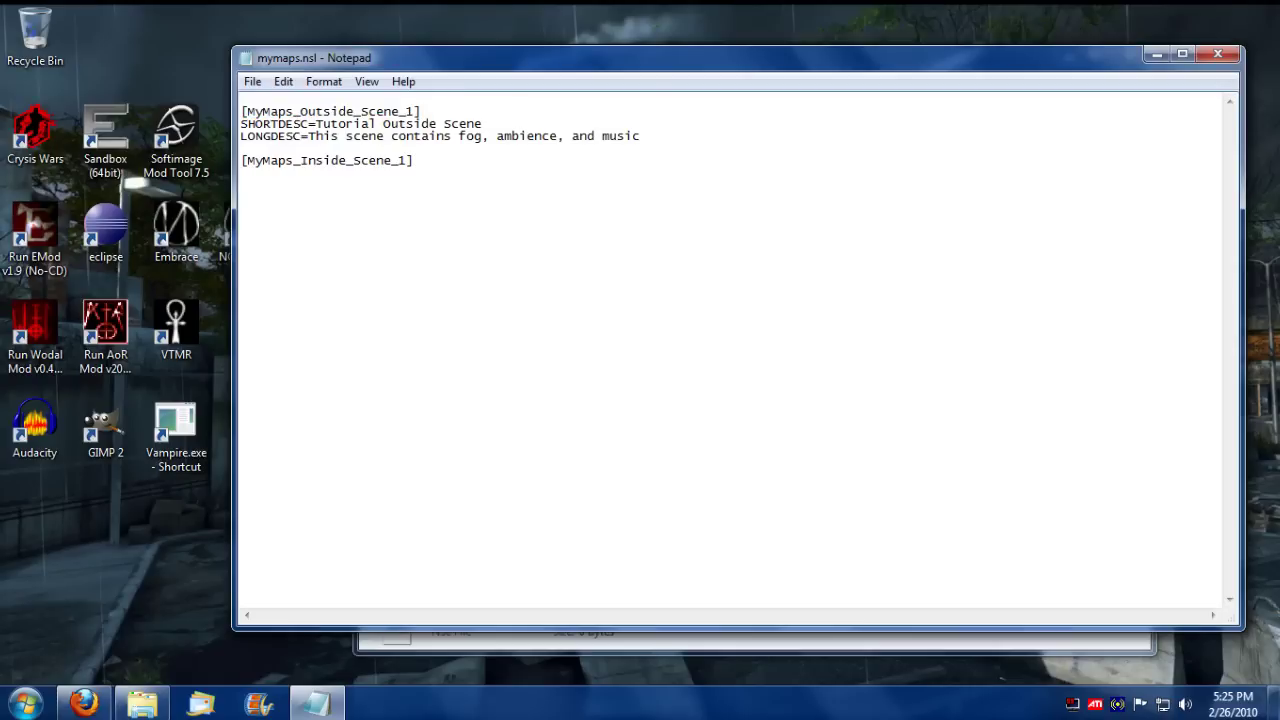
Step: Add the line SHORTDESC=Tutorial Inside Scene below the inside scene header
{"action": "key", "text": "Return"}
{"action": "type", "text": "SHORTDESC=Tutorial "}
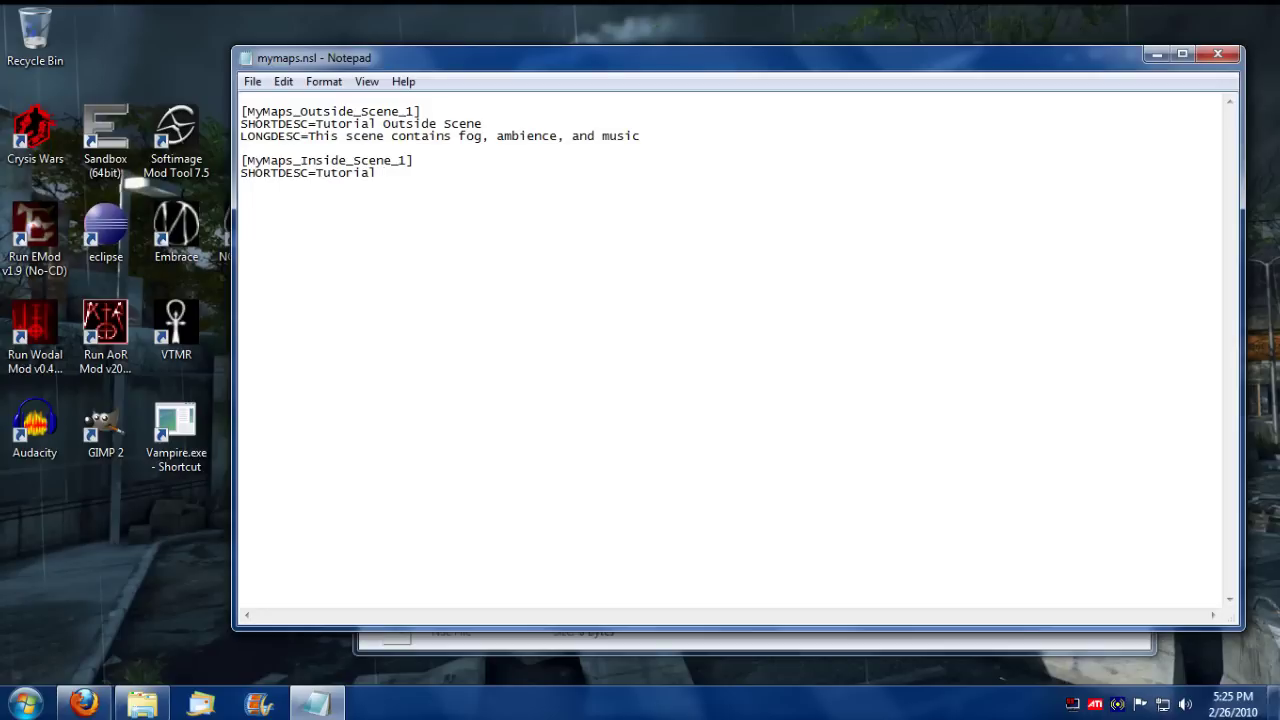
{"action": "type", "text": "Inside Scene"}
{"action": "key", "text": "shift+Left"}
{"action": "key", "text": "shift+Left"}
{"action": "key", "text": "shift+Left"}
{"action": "key", "text": "shift+Left"}
{"action": "key", "text": "shift+Left"}
{"action": "key", "text": "shift+Left"}
{"action": "key", "text": "shift+Left"}
{"action": "key", "text": "shift+Left"}
{"action": "key", "text": "shift+Left"}
{"action": "key", "text": "shift+Left"}
{"action": "key", "text": "shift+Left"}
{"action": "key", "text": "shift+Left"}
{"action": "key", "text": "shift+Left"}
{"action": "key", "text": "shift+Left"}
{"action": "key", "text": "shift+Left"}
{"action": "key", "text": "shift+Left"}
{"action": "key", "text": "shift+Left"}
{"action": "key", "text": "shift+Left"}
{"action": "key", "text": "shift+Left"}
{"action": "key", "text": "shift+Left"}
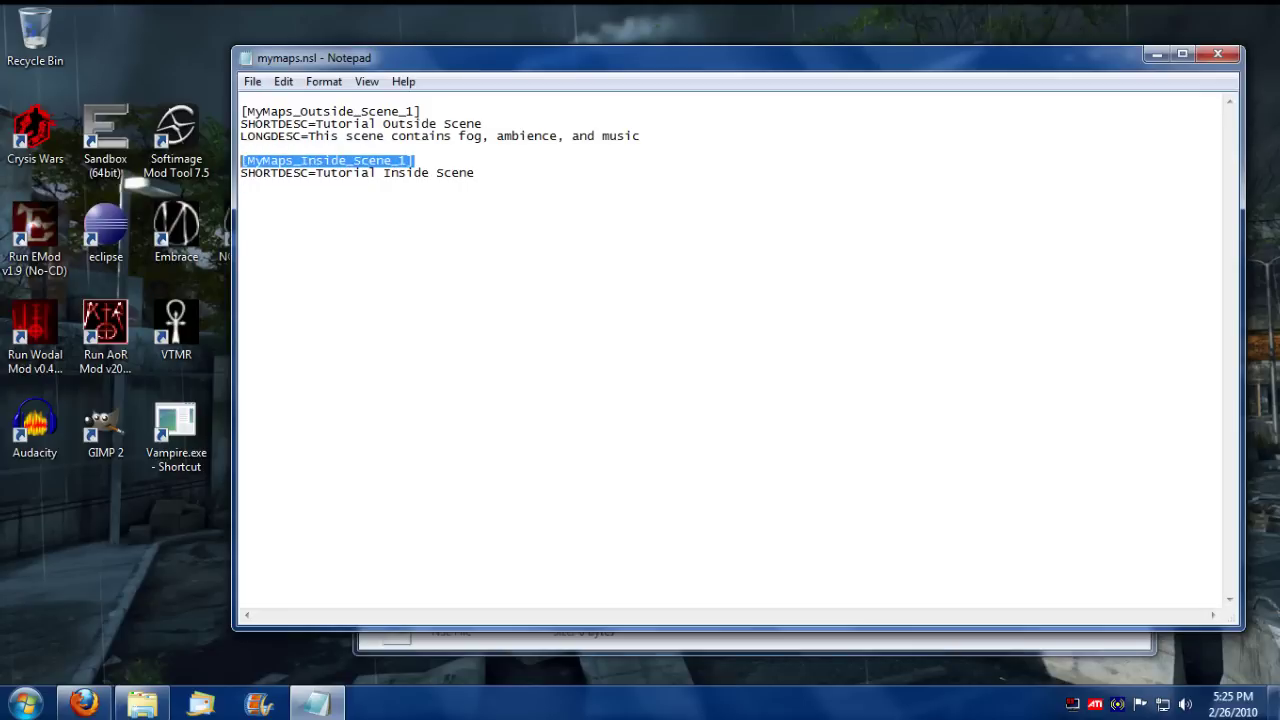
{"action": "left_click", "coordinate": [241, 185]}
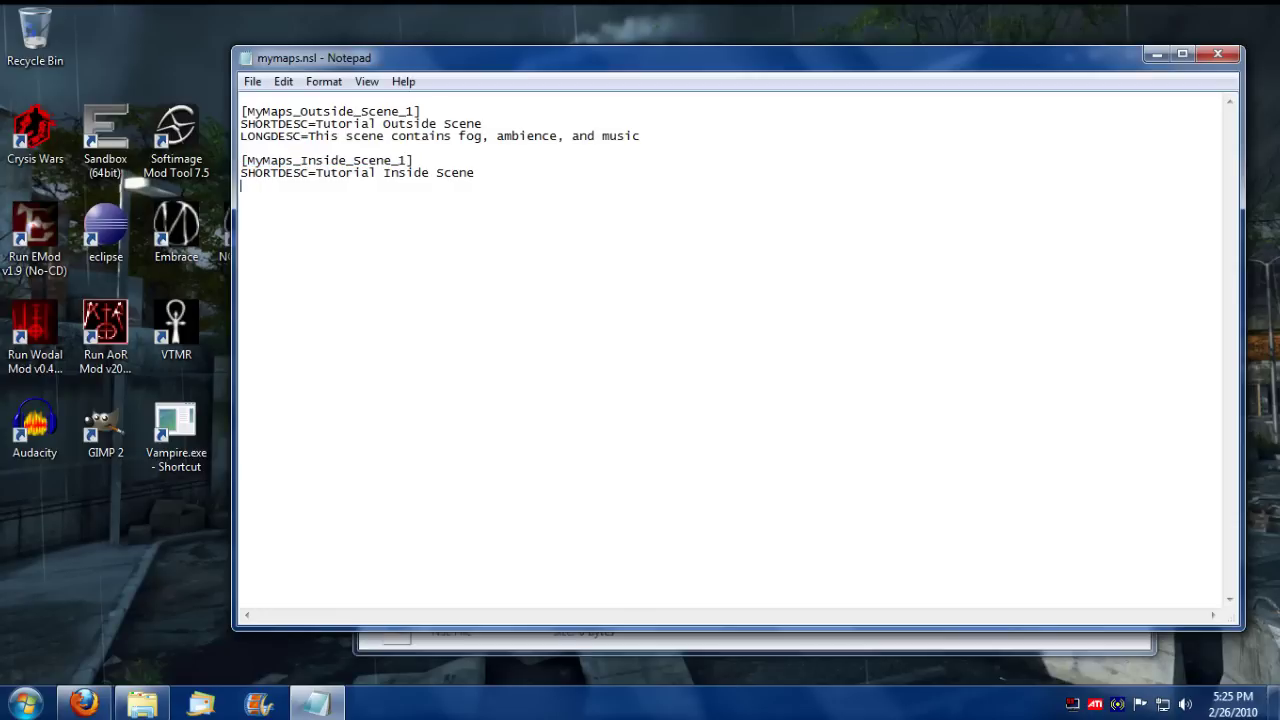
{"action": "left_click_drag", "start_coordinate": [410, 161], "coordinate": [248, 161]}
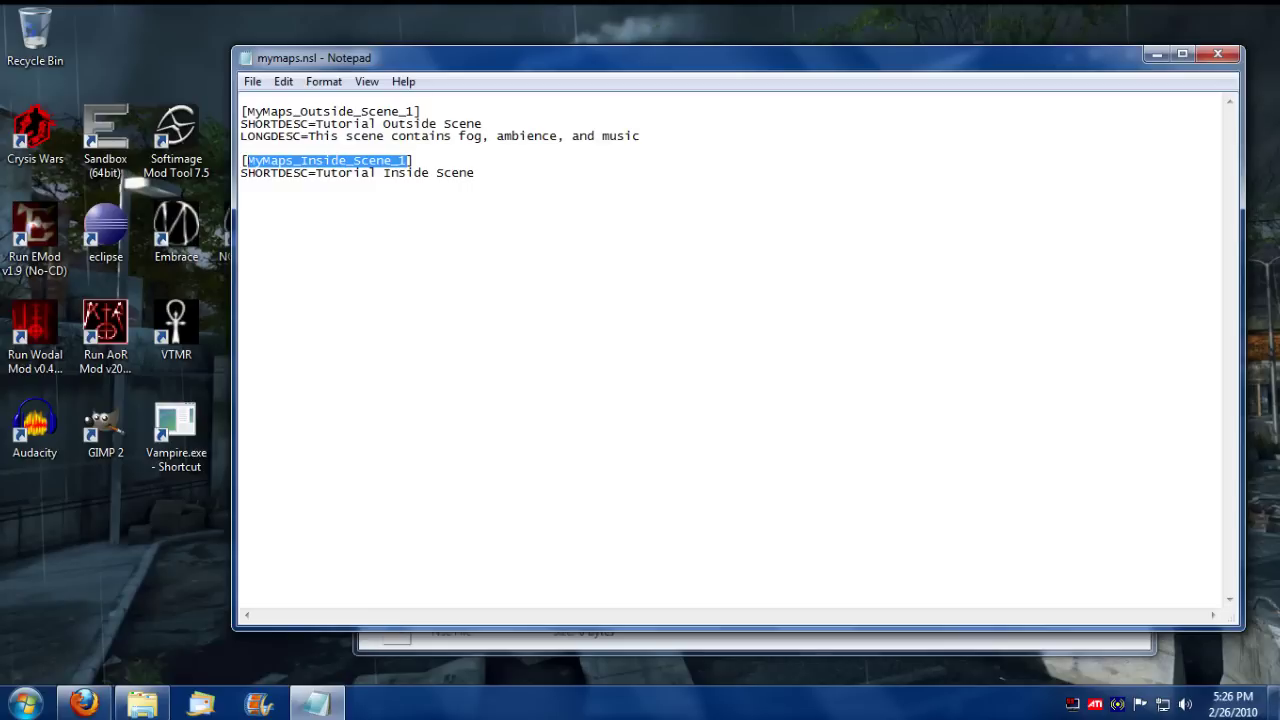
{"action": "key", "text": "Right"}
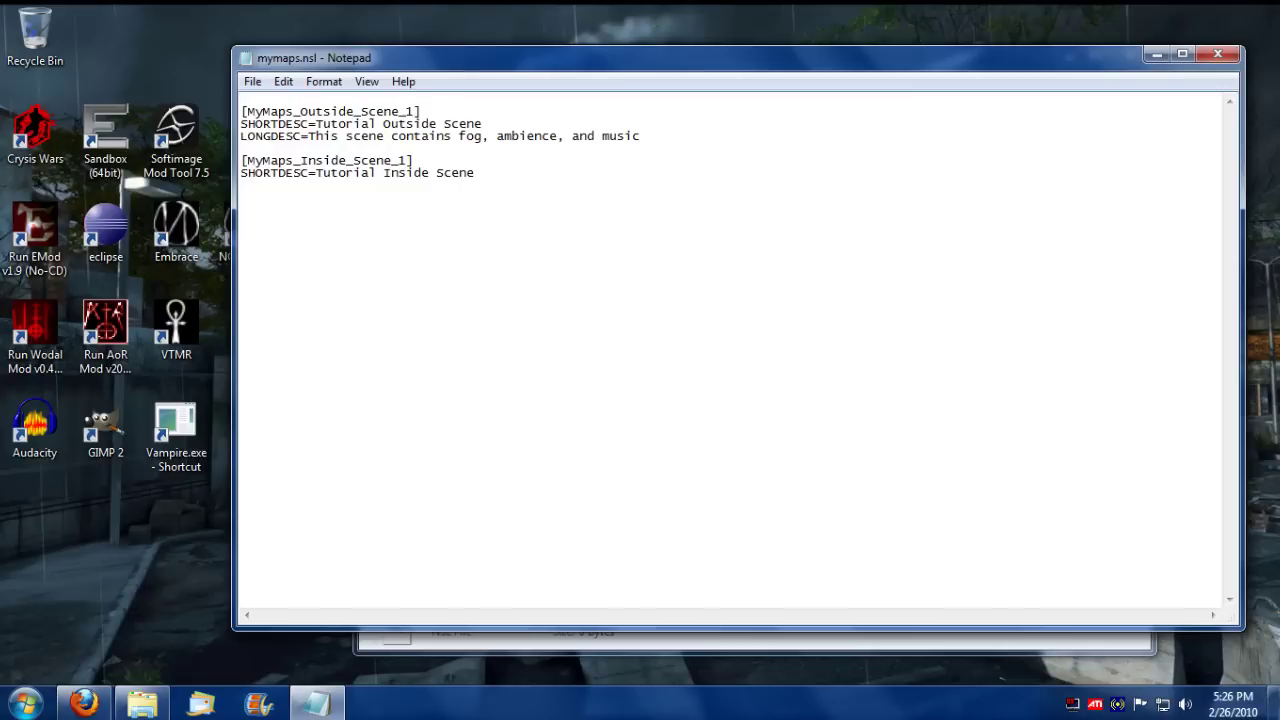
{"action": "key", "text": "shift+Left"}
{"action": "key", "text": "shift+Left"}
{"action": "key", "text": "shift+Left"}
{"action": "key", "text": "shift+Left"}
{"action": "key", "text": "shift+Left"}
{"action": "key", "text": "shift+Left"}
{"action": "key", "text": "shift+Left"}
{"action": "key", "text": "shift+Left"}
{"action": "key", "text": "shift+Left"}
{"action": "key", "text": "shift+Left"}
{"action": "key", "text": "shift+Left"}
{"action": "key", "text": "shift+Left"}
{"action": "key", "text": "shift+Left"}
{"action": "key", "text": "shift+Left"}
{"action": "key", "text": "shift+Left"}
{"action": "key", "text": "shift+Left"}
{"action": "key", "text": "shift+Left"}
{"action": "key", "text": "shift+Left"}
{"action": "key", "text": "shift+Left"}
{"action": "key", "text": "shift+Left"}
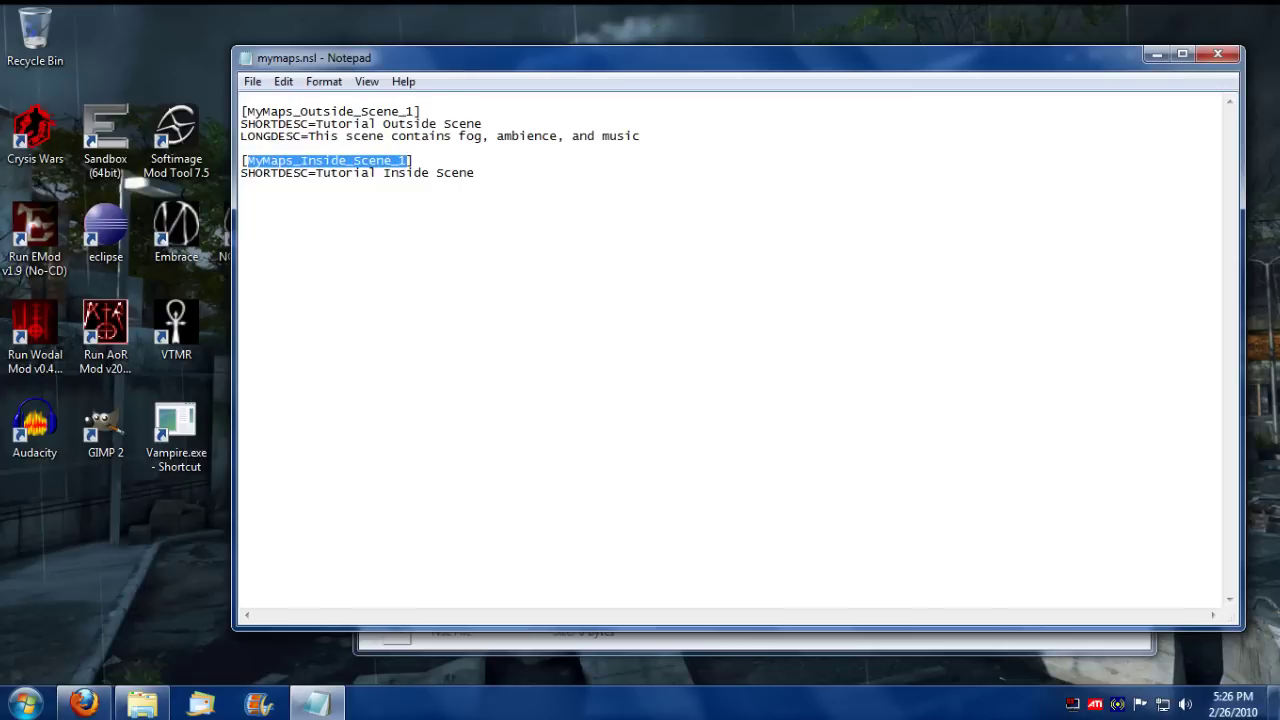
Step: Add the line LONGDESC=This scene contains ambience and music to the inside scene section
{"action": "left_click", "coordinate": [241, 185]}
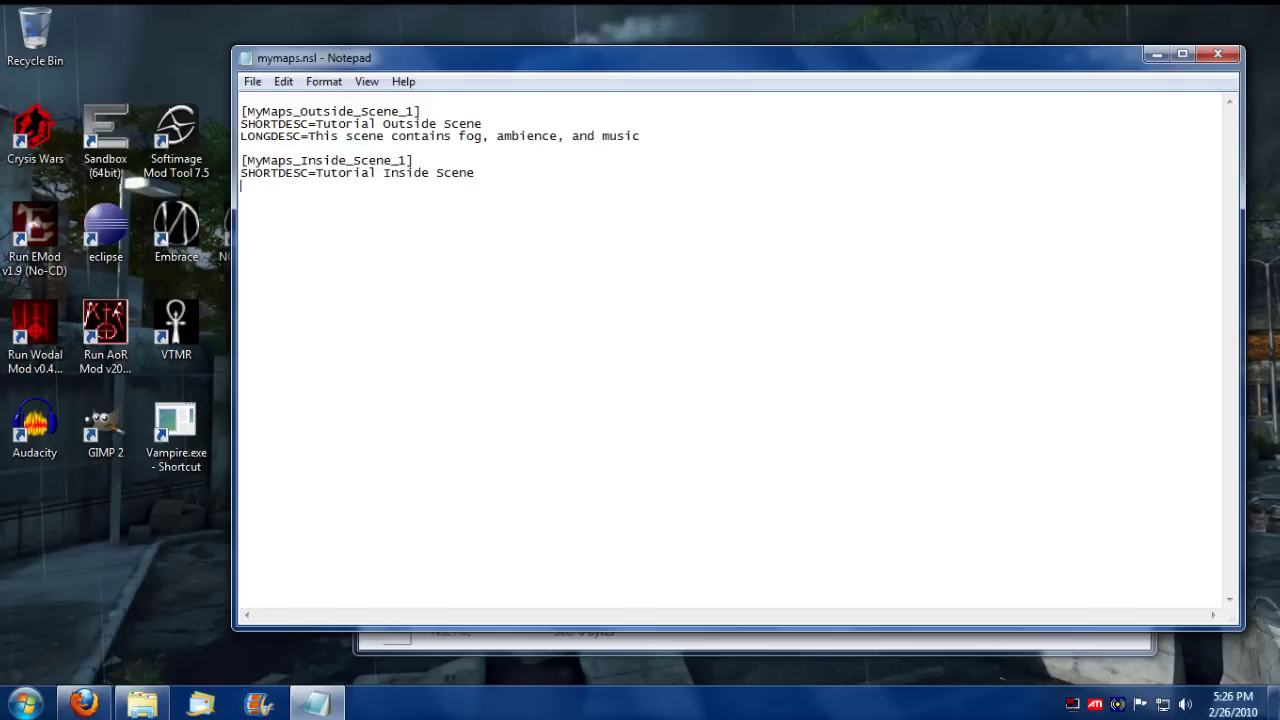
{"action": "type", "text": "LONGDESWC"}
{"action": "key", "text": "BackSpace"}
{"action": "key", "text": "BackSpace"}
{"action": "type", "text": "C=This scene"}
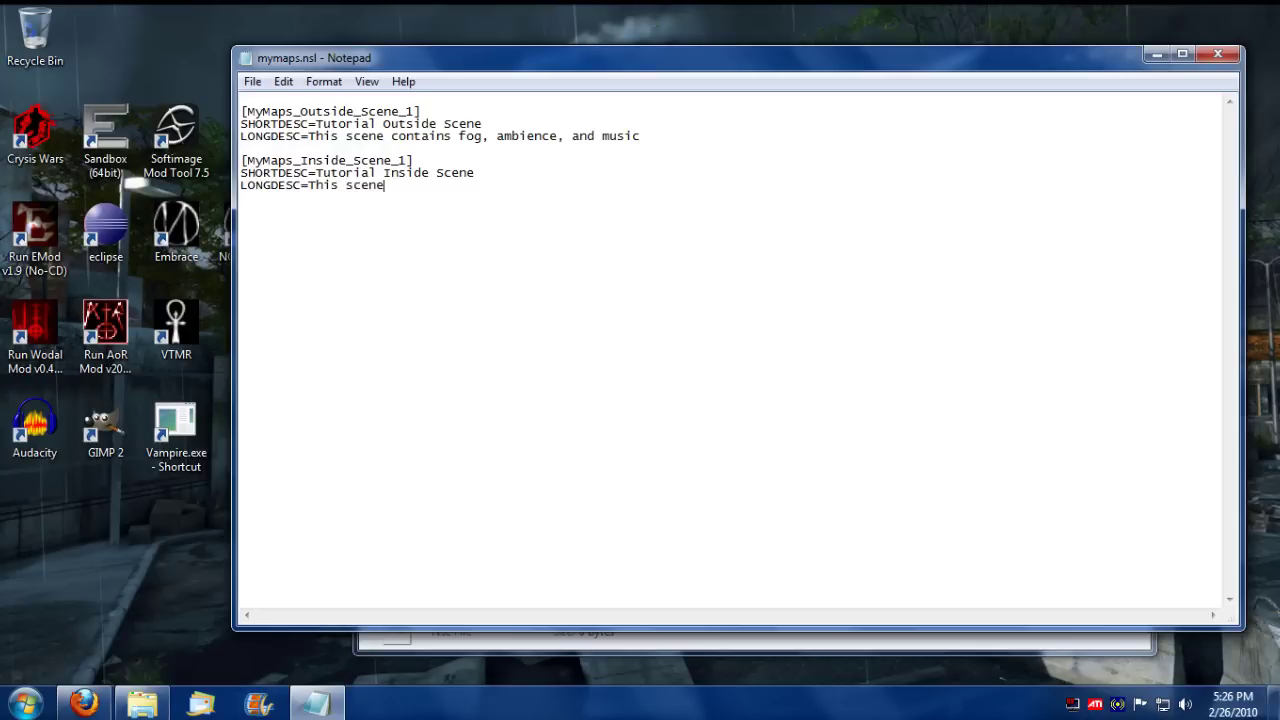
{"action": "type", "text": " contains ambience an"}
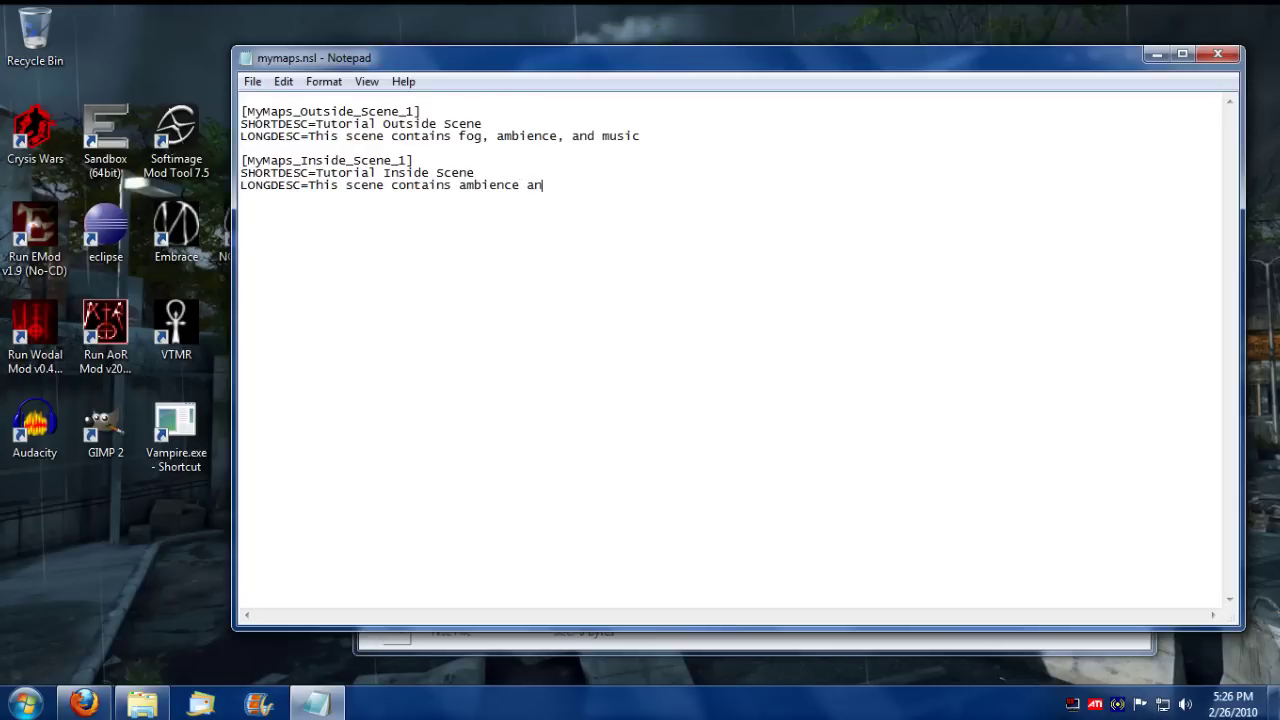
{"action": "type", "text": "d music"}
Step: Save mymaps.nsl and close the text editor
{"action": "left_click", "coordinate": [252, 81]}
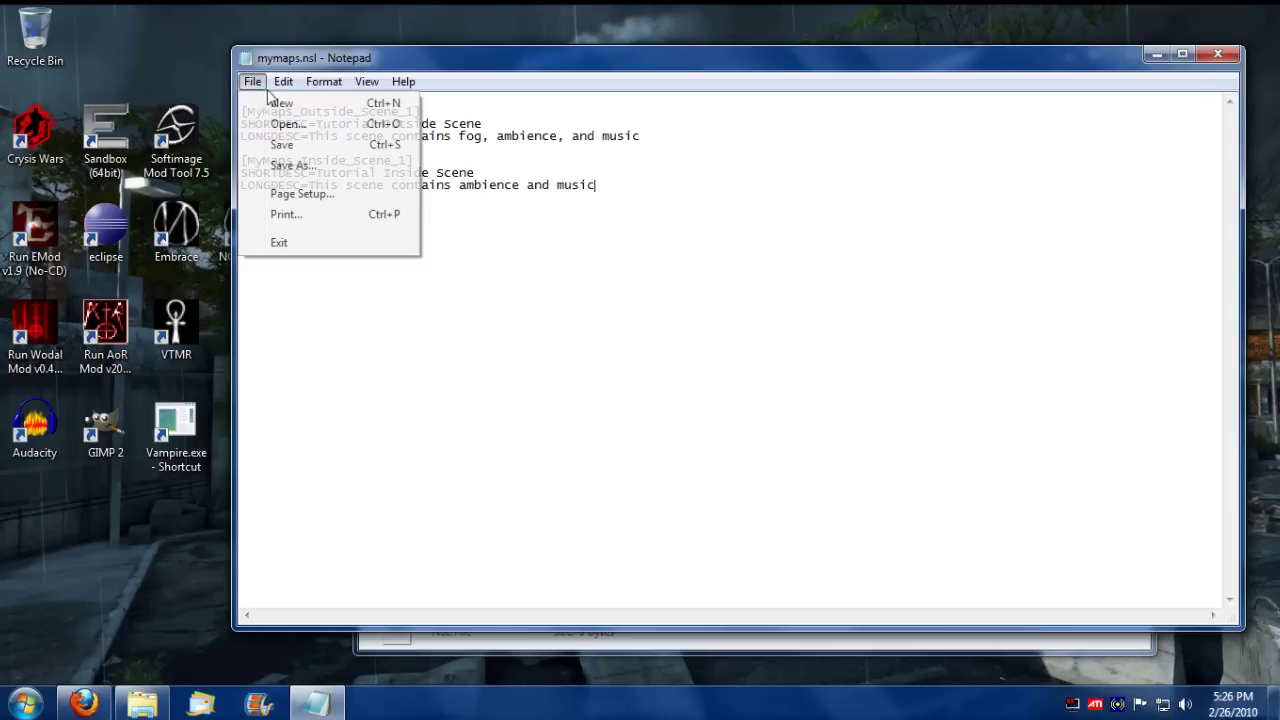
{"action": "left_click", "coordinate": [322, 143]}
{"action": "left_click", "coordinate": [1218, 54]}
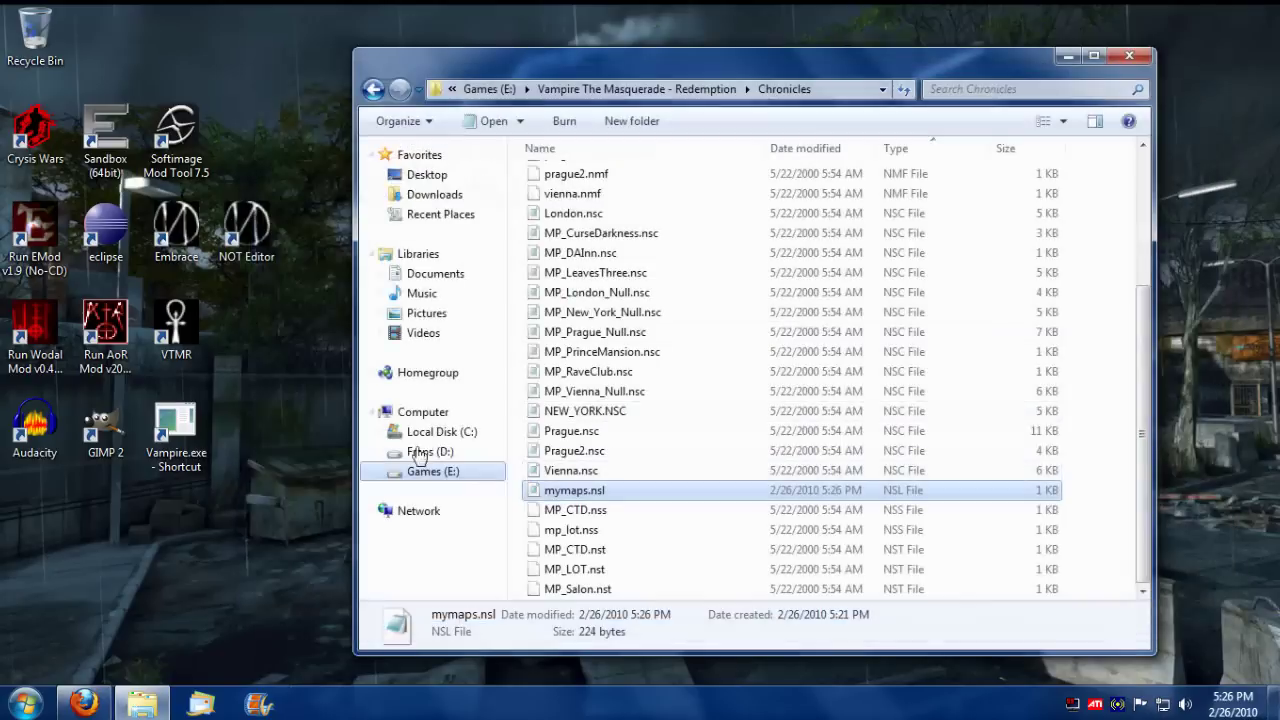
Step: Minimize the folder window, launch the Embrace map editor and open myoutsidemap.map from the Maps folder
{"action": "left_click", "coordinate": [1066, 57]}
{"action": "double_click", "coordinate": [176, 228]}
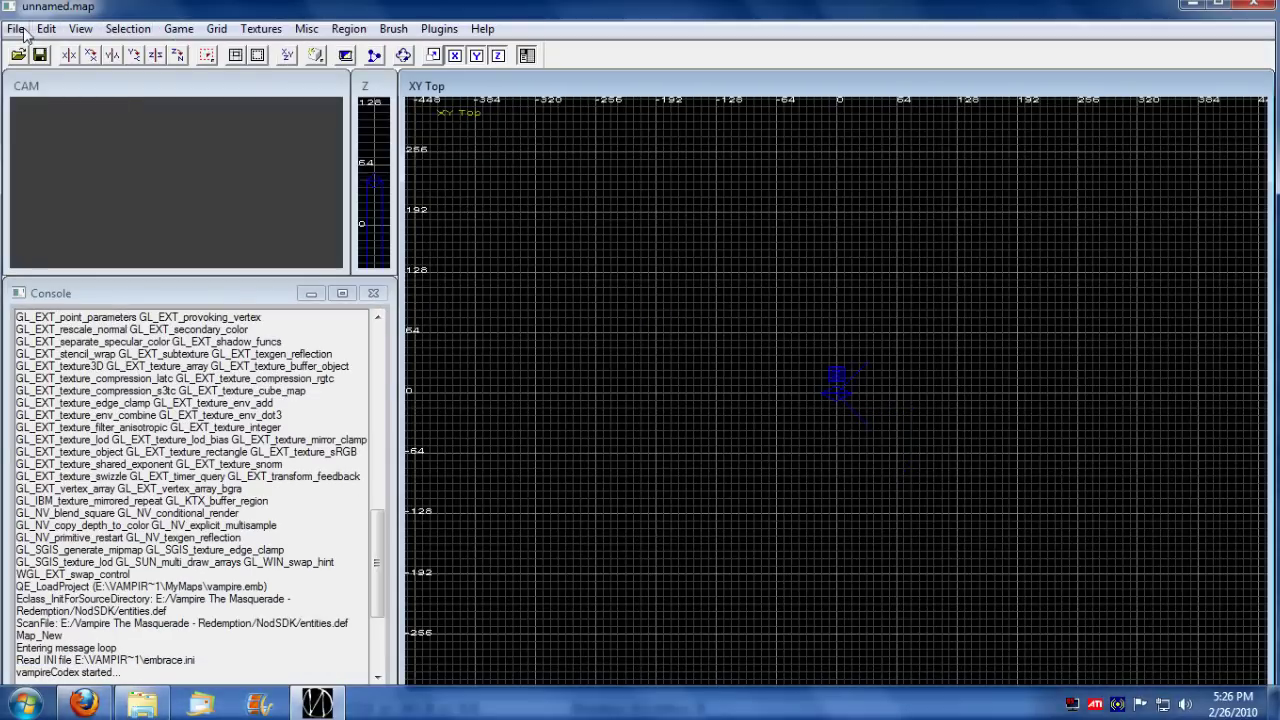
{"action": "left_click", "coordinate": [16, 29]}
{"action": "left_click", "coordinate": [66, 84]}
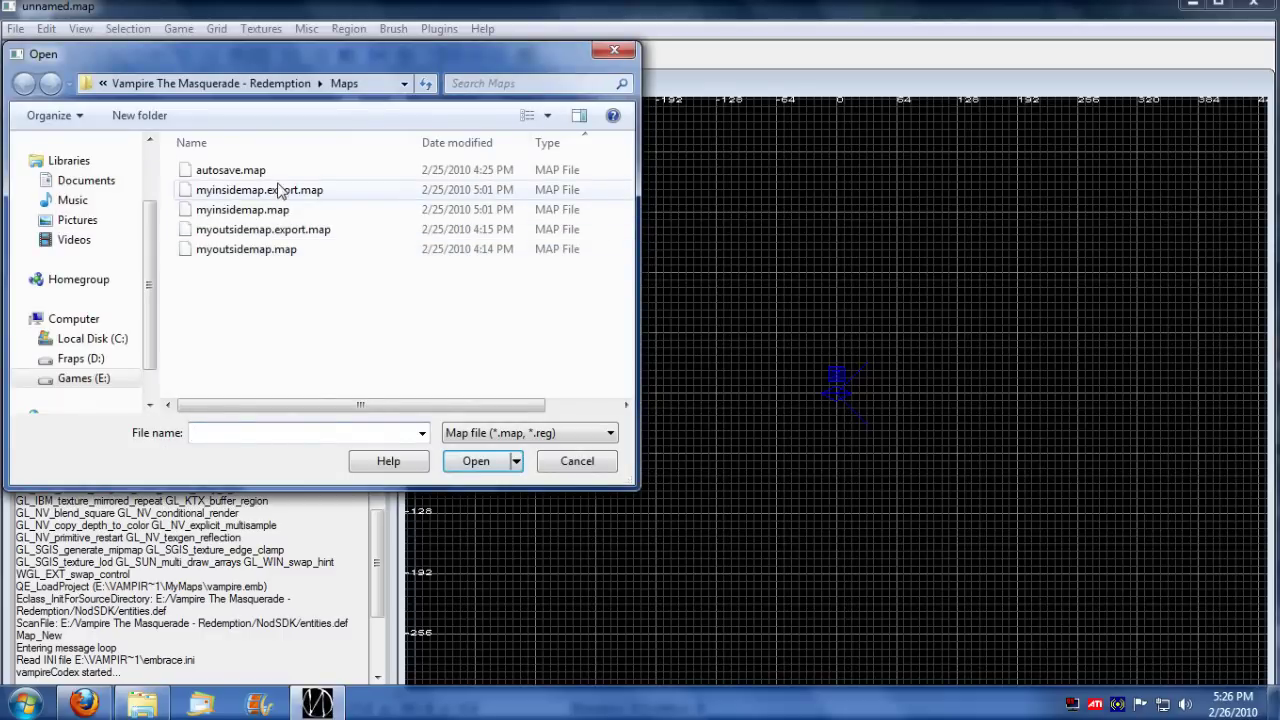
{"action": "double_click", "coordinate": [290, 250]}
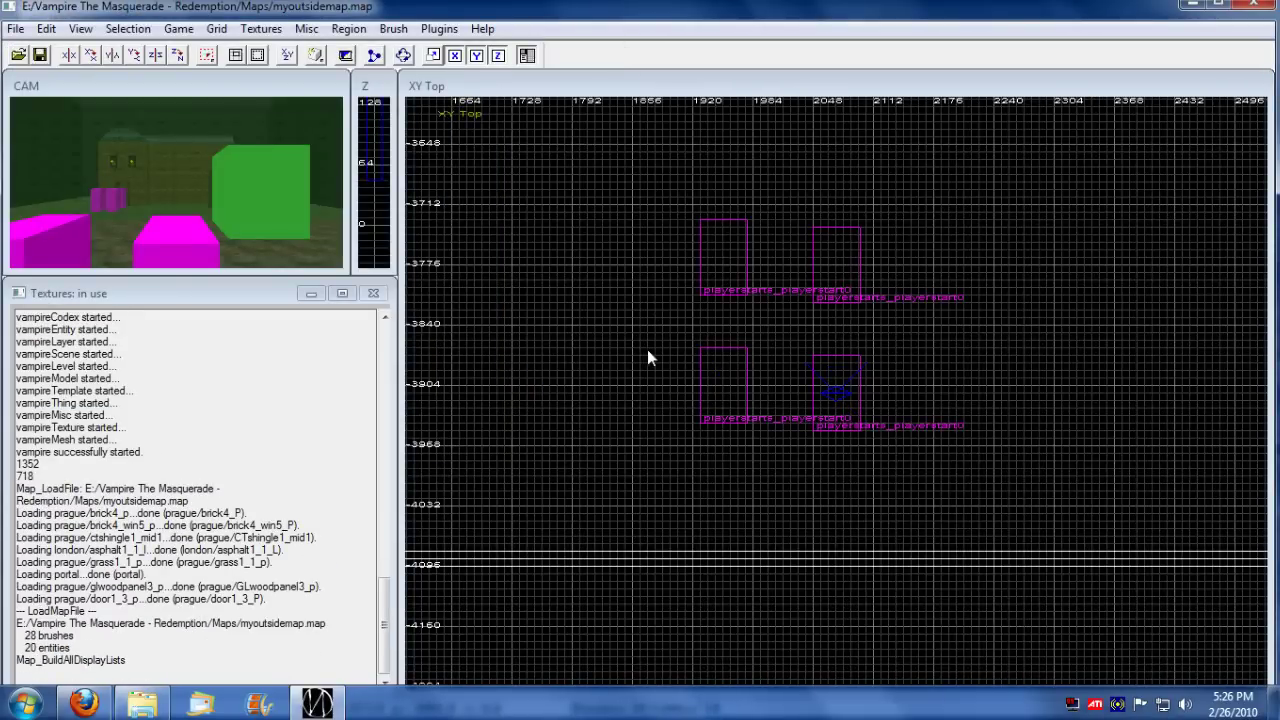
Step: Hide the grid and turn off the display of sectors in the view options
{"action": "key", "text": "0"}
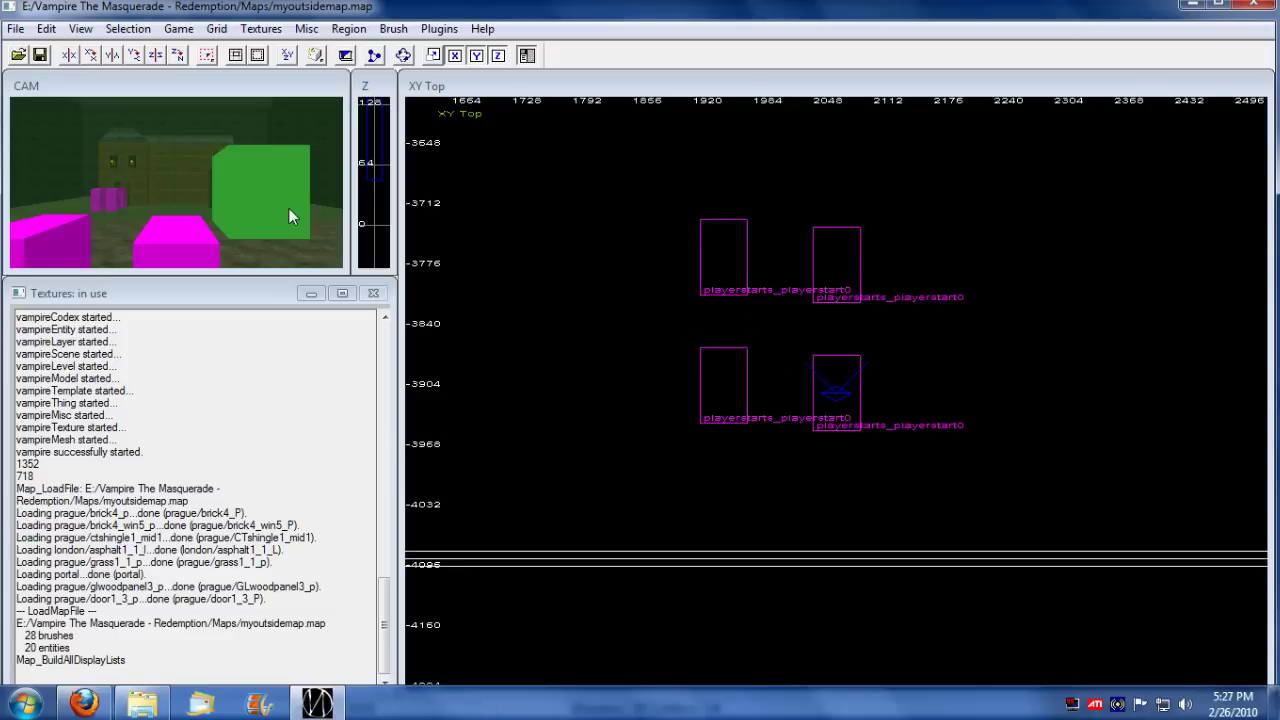
{"action": "key", "text": "l"}
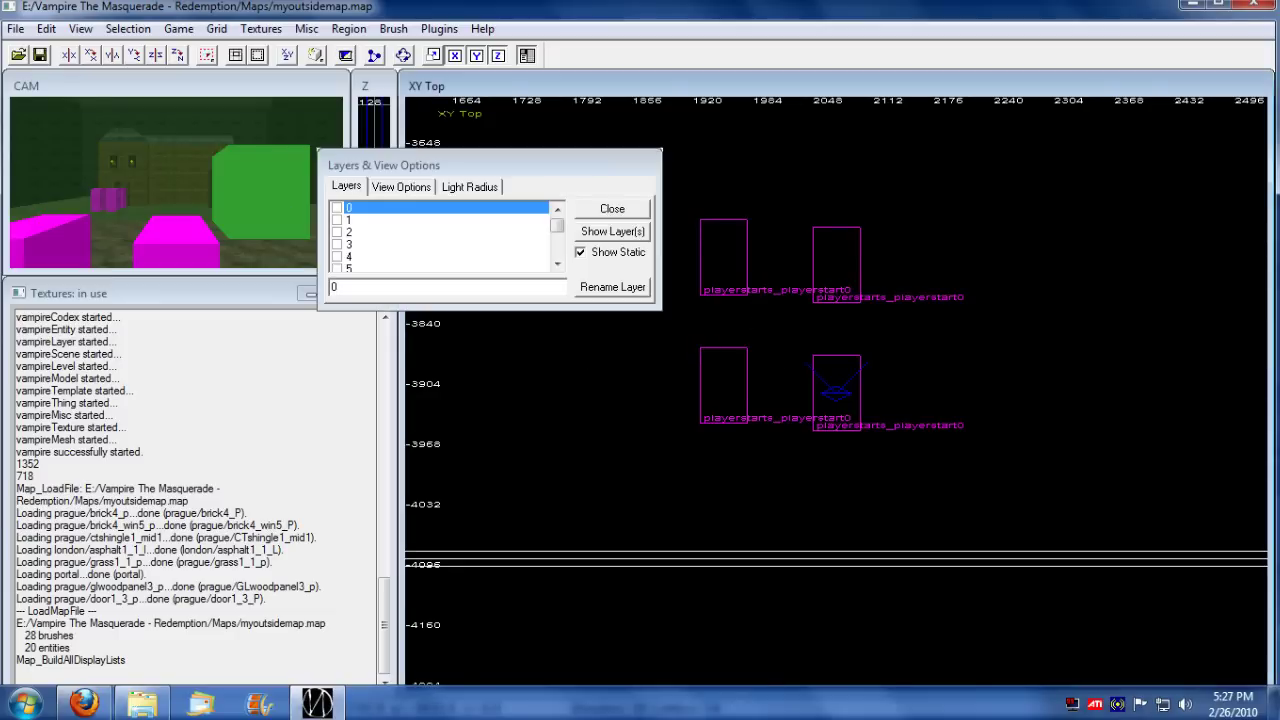
{"action": "left_click", "coordinate": [401, 187]}
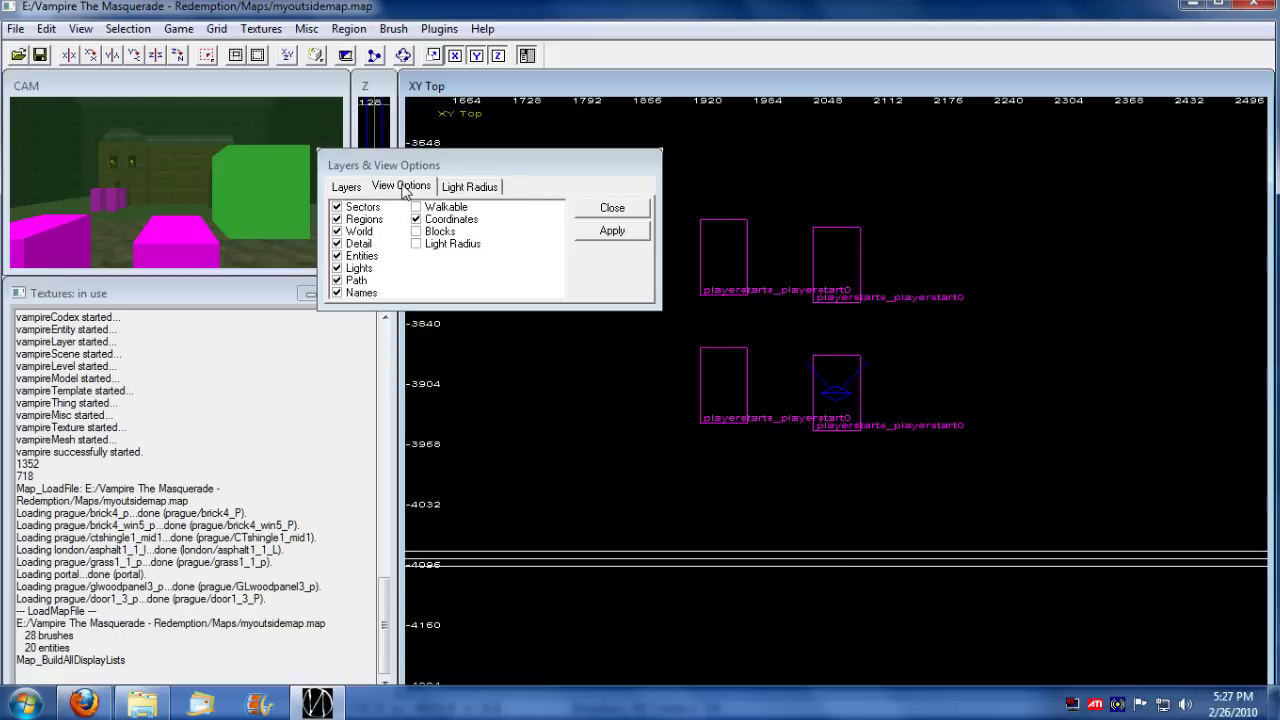
{"action": "left_click", "coordinate": [337, 207]}
{"action": "key", "text": "Return"}
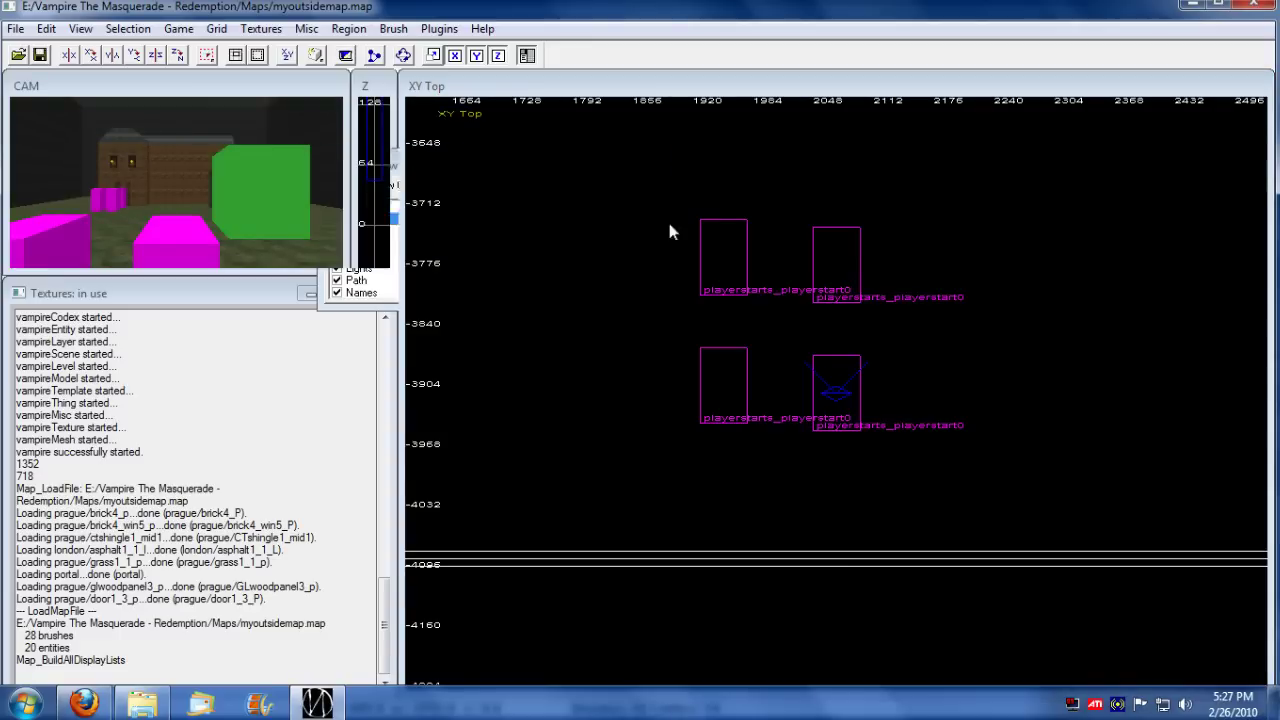
{"action": "right_click_drag", "start_coordinate": [751, 297], "coordinate": [797, 358]}
{"action": "scroll", "coordinate": [770, 330], "scroll_direction": "down", "scroll_amount": 2}
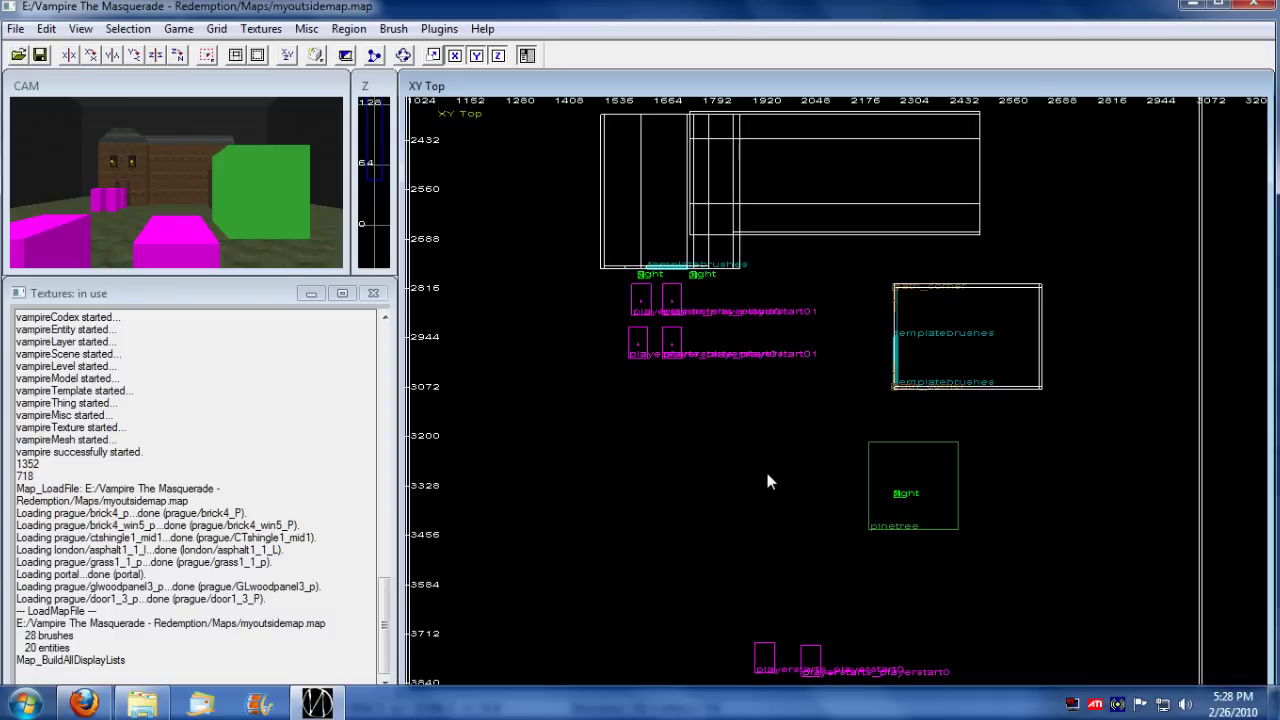
Step: Make layer 0 visible in the layer options, moving the dialog clear of the buildings
{"action": "key", "text": "l"}
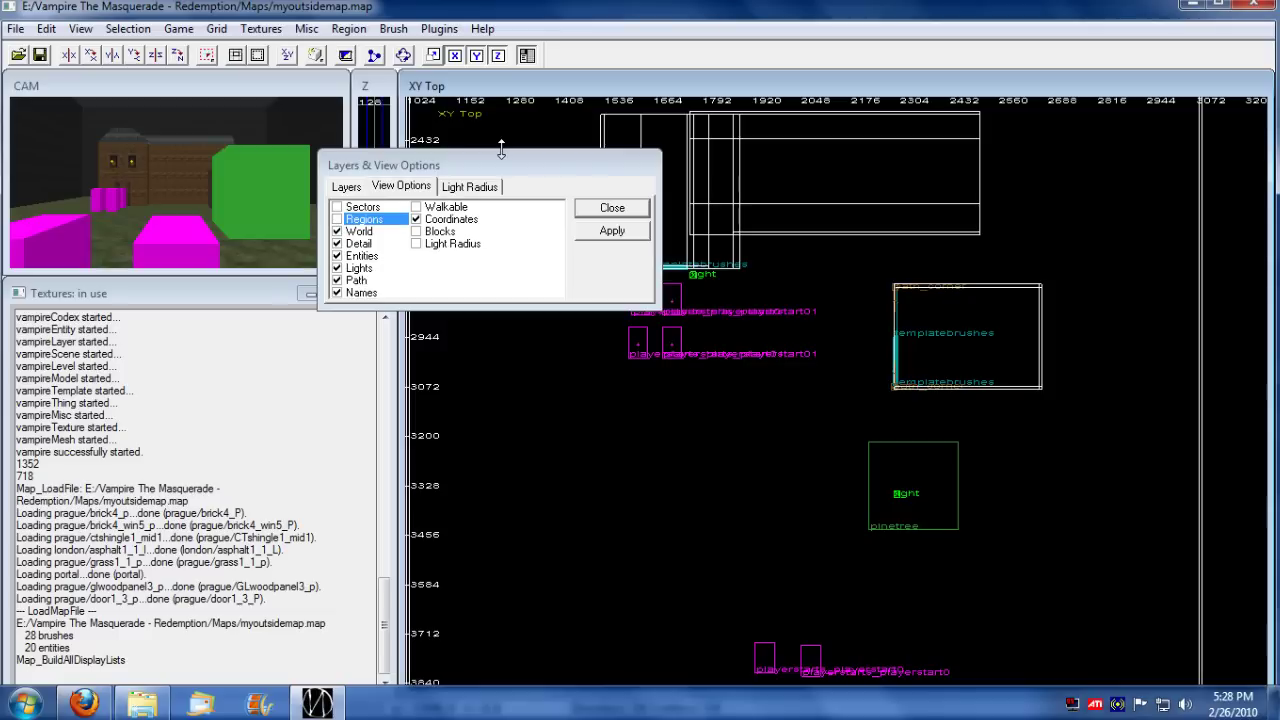
{"action": "left_click", "coordinate": [346, 187]}
{"action": "left_click_drag", "start_coordinate": [472, 168], "coordinate": [833, 257]}
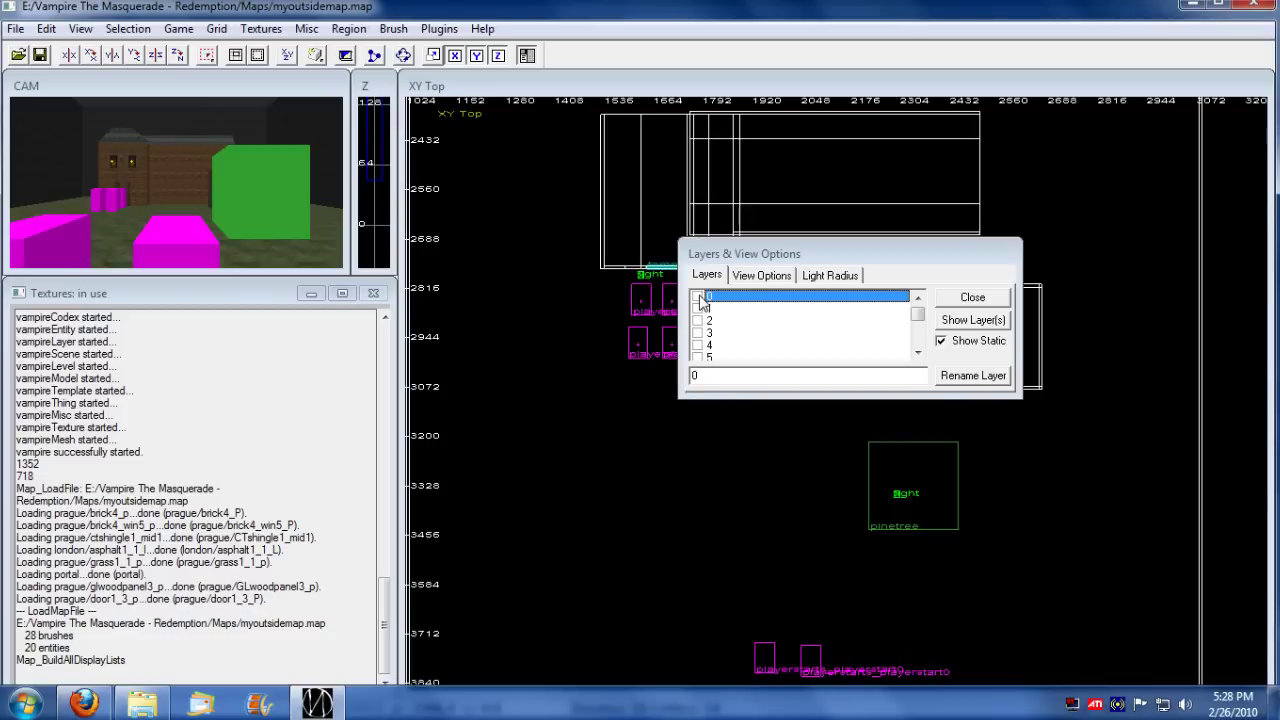
{"action": "left_click", "coordinate": [697, 297]}
{"action": "left_click", "coordinate": [697, 298]}
{"action": "left_click", "coordinate": [697, 298]}
{"action": "left_click_drag", "start_coordinate": [962, 246], "coordinate": [1019, 190]}
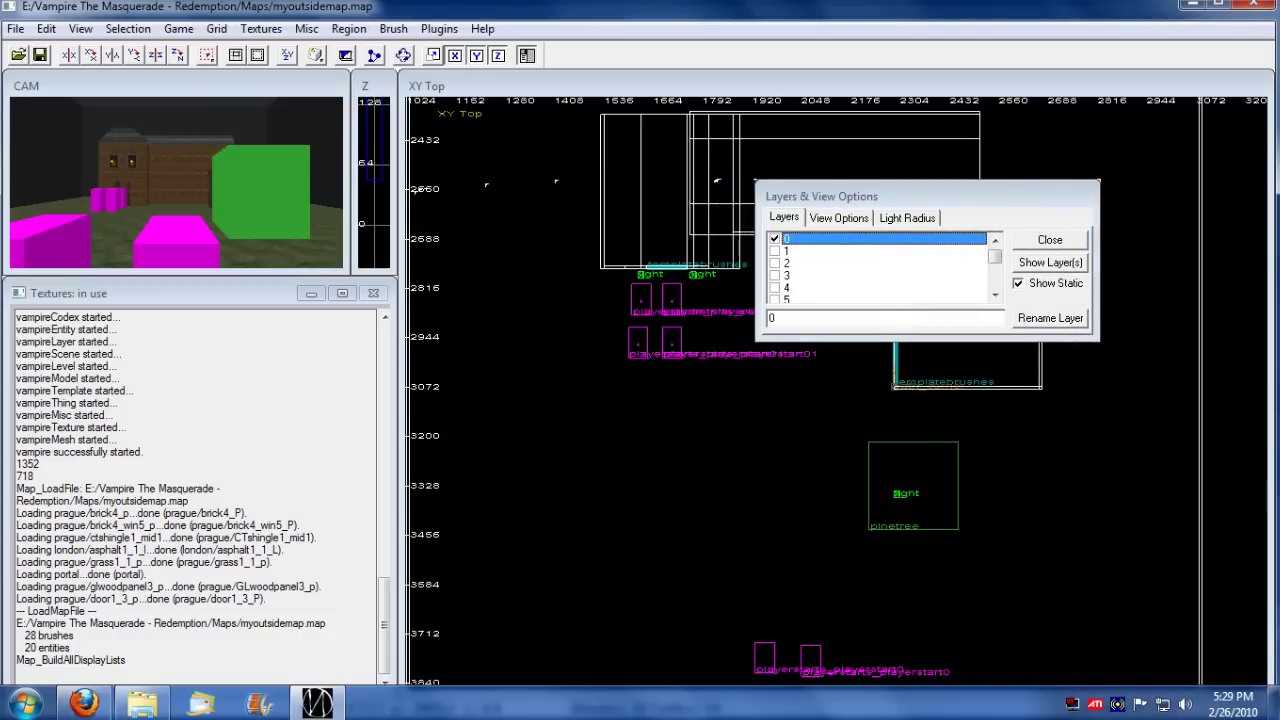
Step: Place the anezka template from the darkAges.NOT NPCs on the open ground beside the player starts, near X 1456, Y -2928
{"action": "key", "text": "n"}
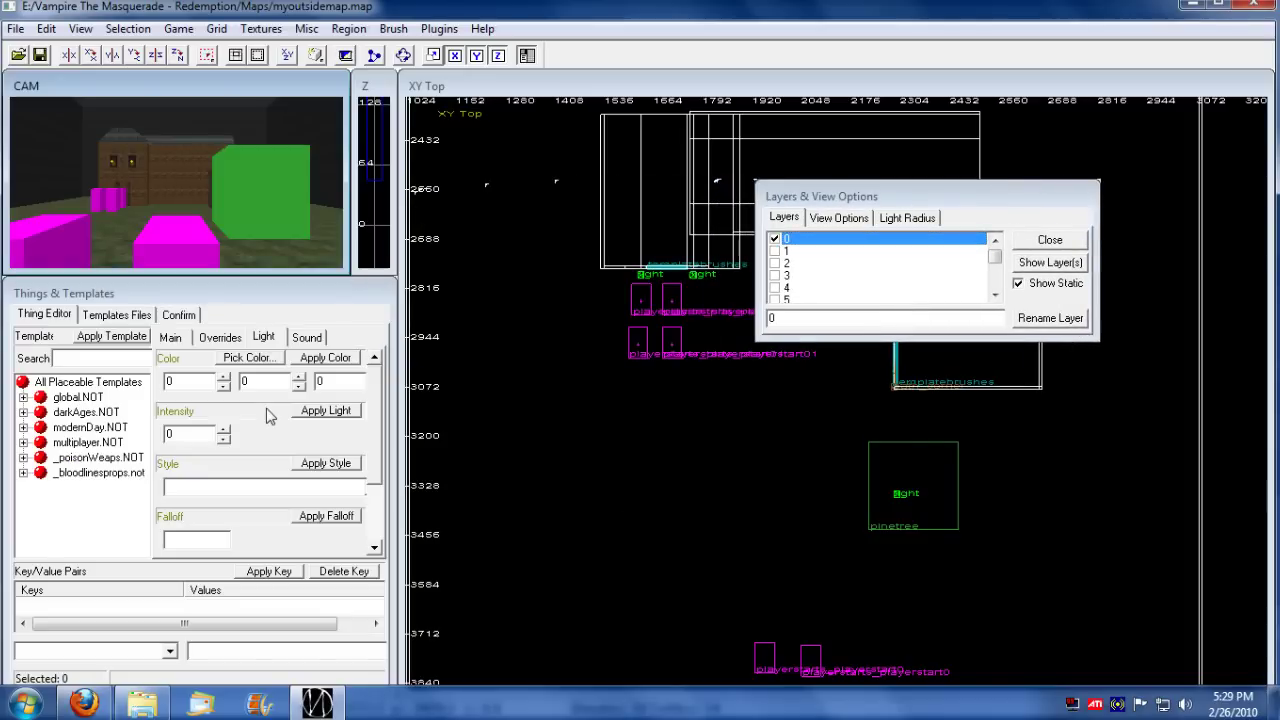
{"action": "left_click", "coordinate": [1050, 241]}
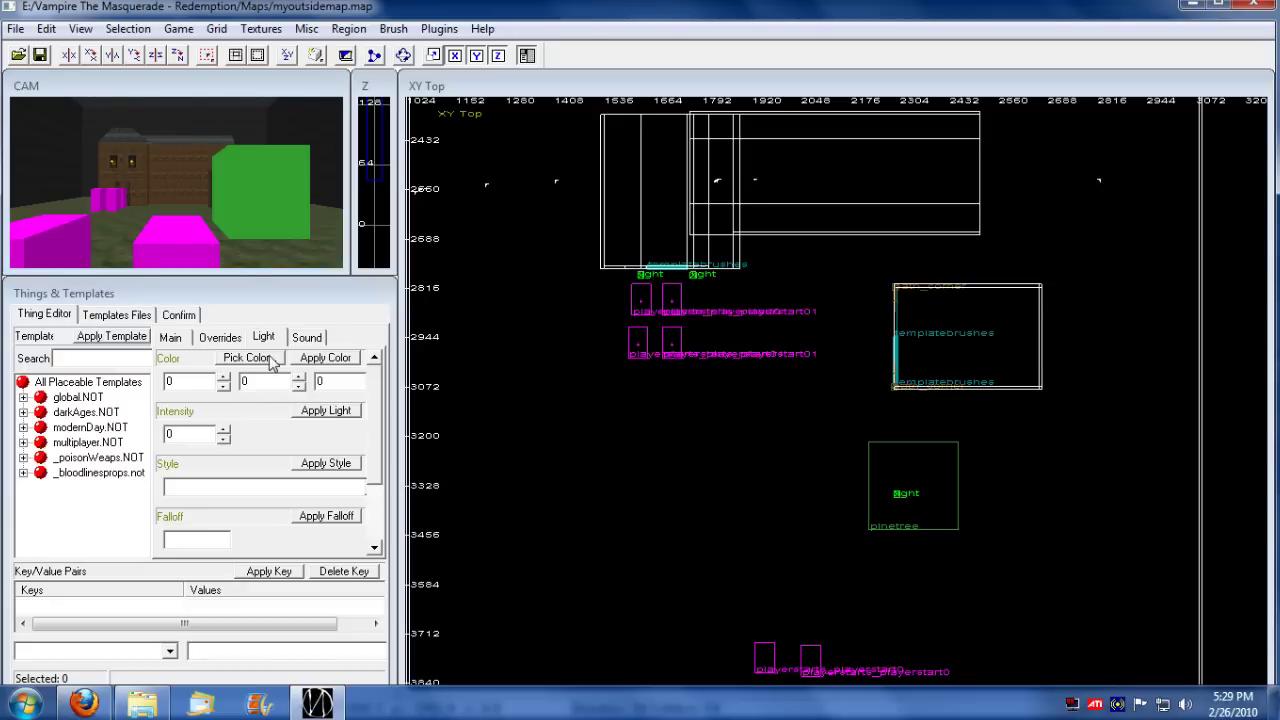
{"action": "left_click", "coordinate": [23, 412]}
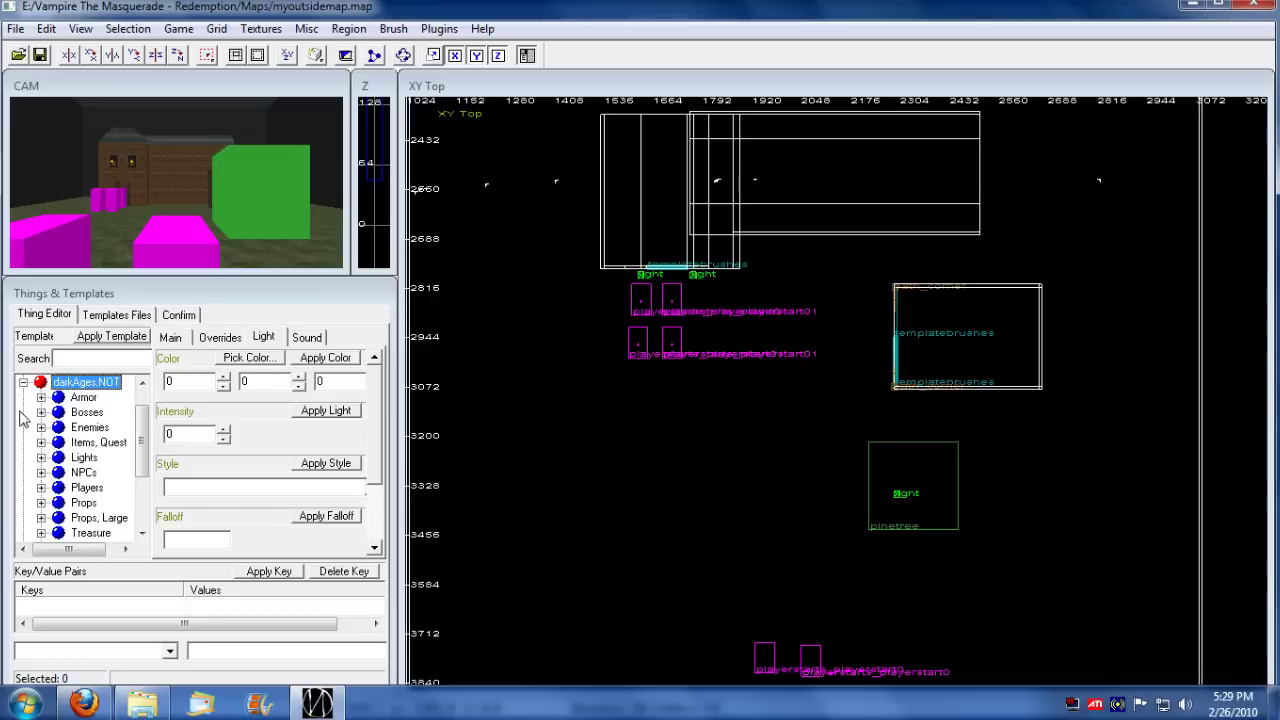
{"action": "left_click", "coordinate": [42, 472]}
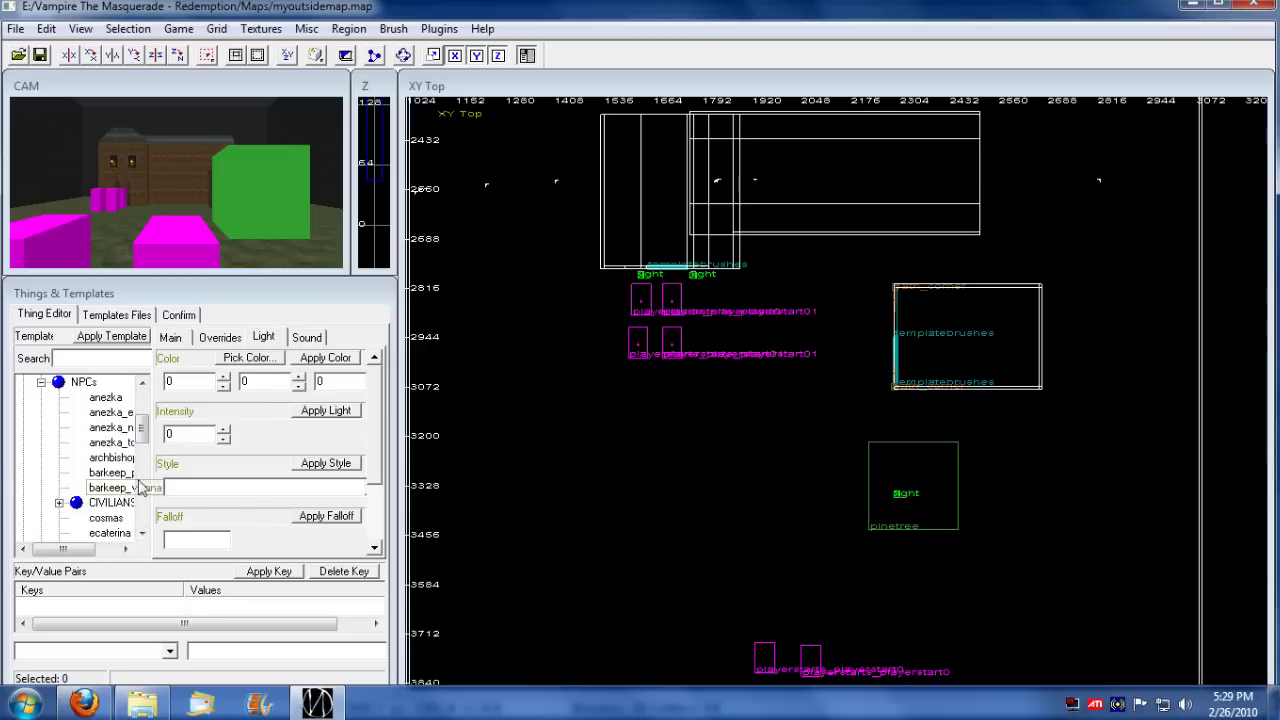
{"action": "left_click", "coordinate": [95, 398]}
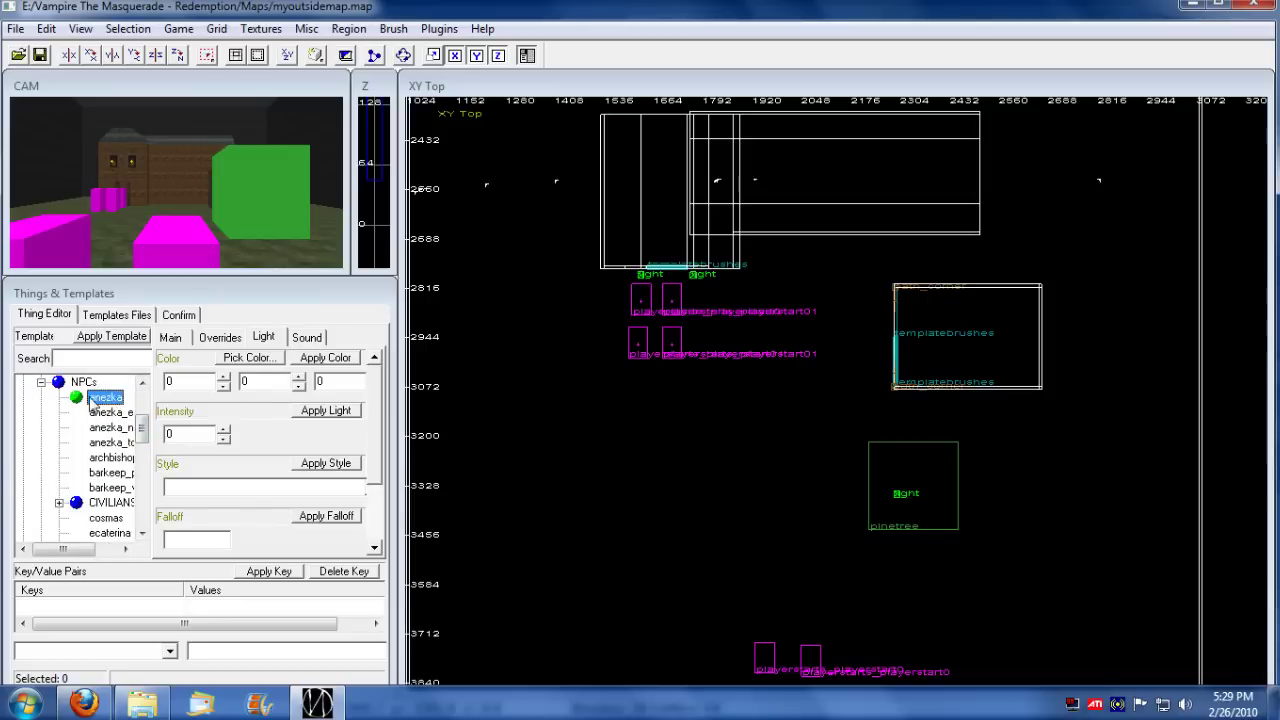
{"action": "double_click", "coordinate": [95, 398]}
{"action": "left_click_drag", "start_coordinate": [844, 400], "coordinate": [577, 333]}
Step: Set the yaw orientation of the selected anezka NPC to 225
{"action": "left_click", "coordinate": [224, 338]}
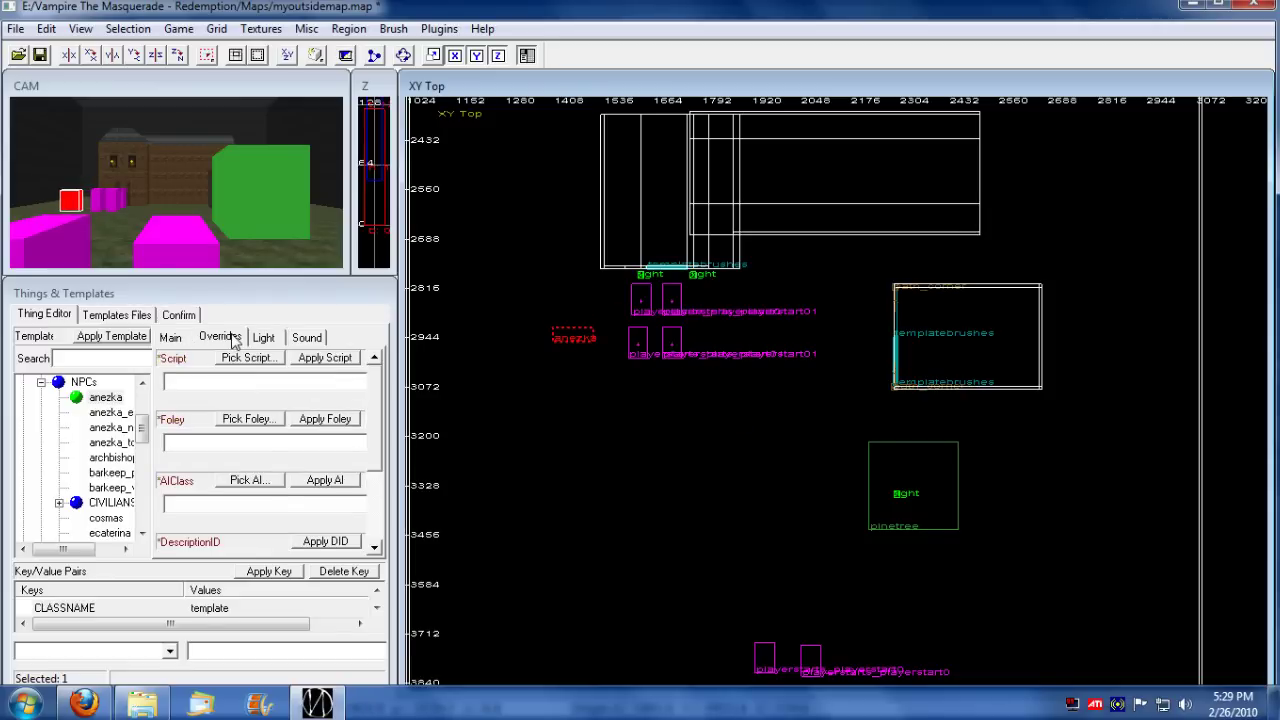
{"action": "left_click", "coordinate": [171, 338]}
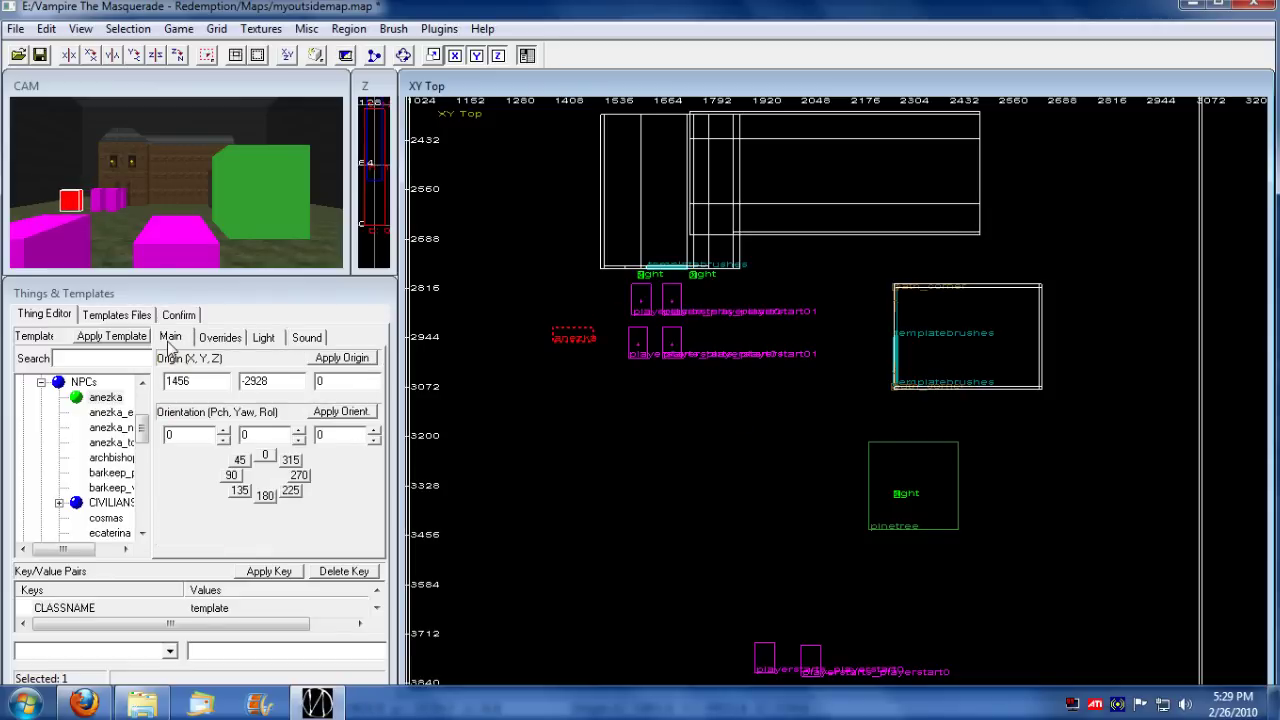
{"action": "left_click", "coordinate": [290, 490]}
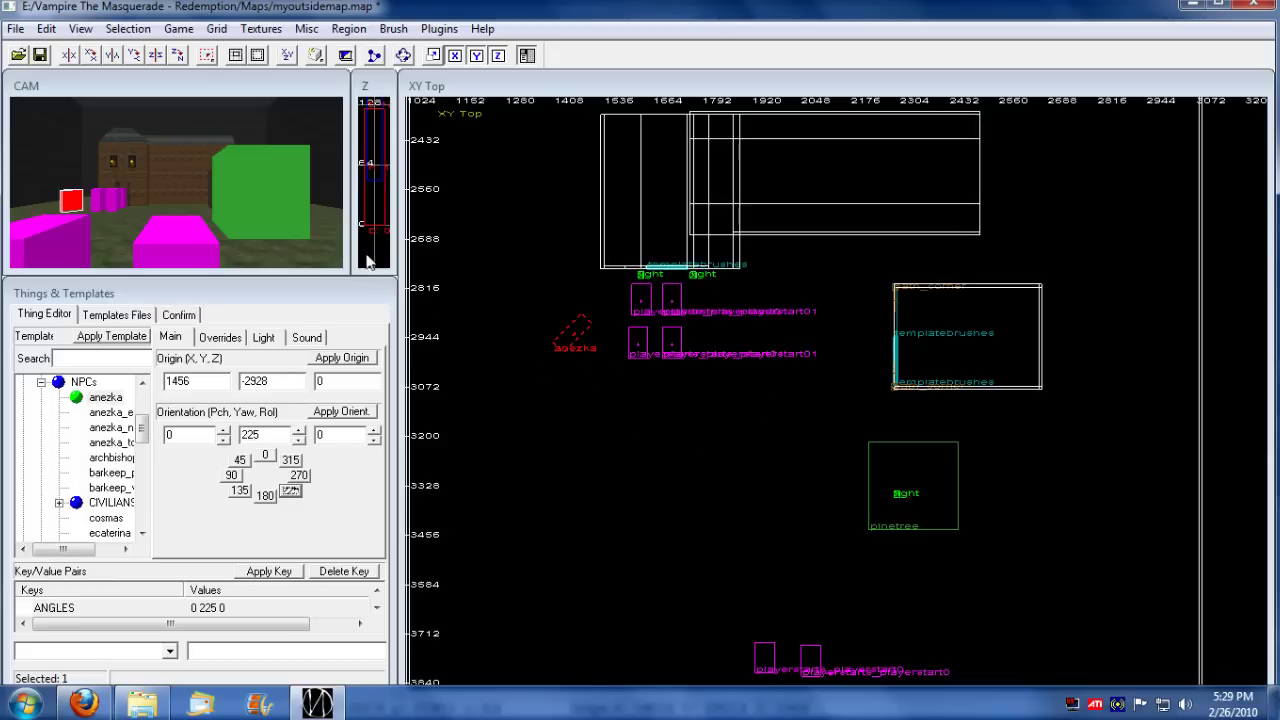
Step: Lower the anezka NPC onto the ground at Z 8 in the front view, and return to the top view
{"action": "key", "text": "ctrl+Tab"}
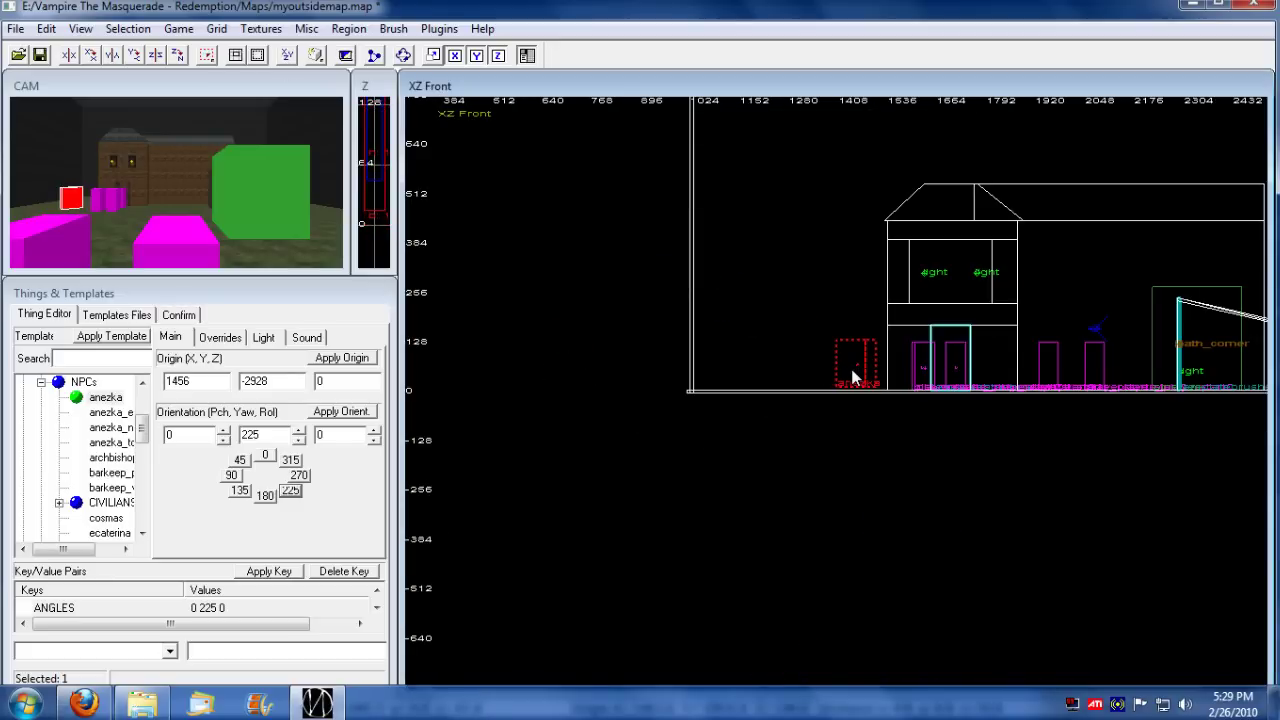
{"action": "left_click_drag", "start_coordinate": [853, 377], "coordinate": [853, 380]}
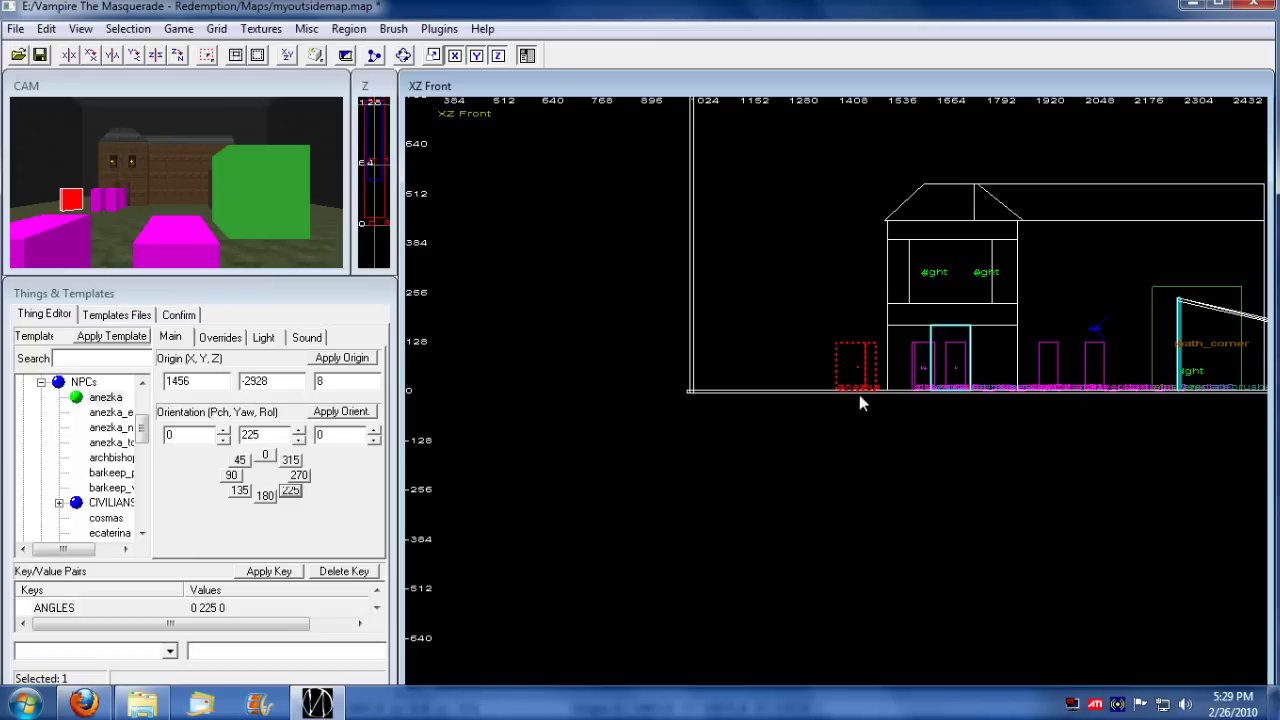
{"action": "left_click", "coordinate": [286, 56]}
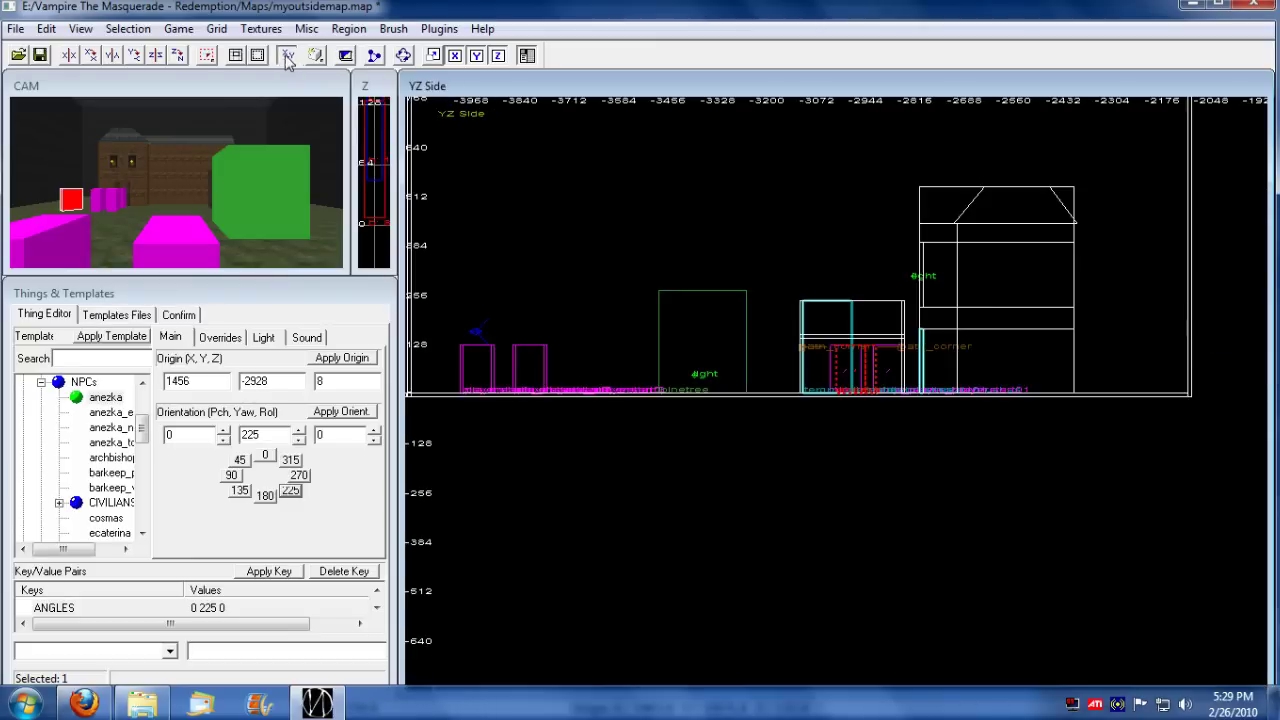
{"action": "left_click", "coordinate": [286, 56]}
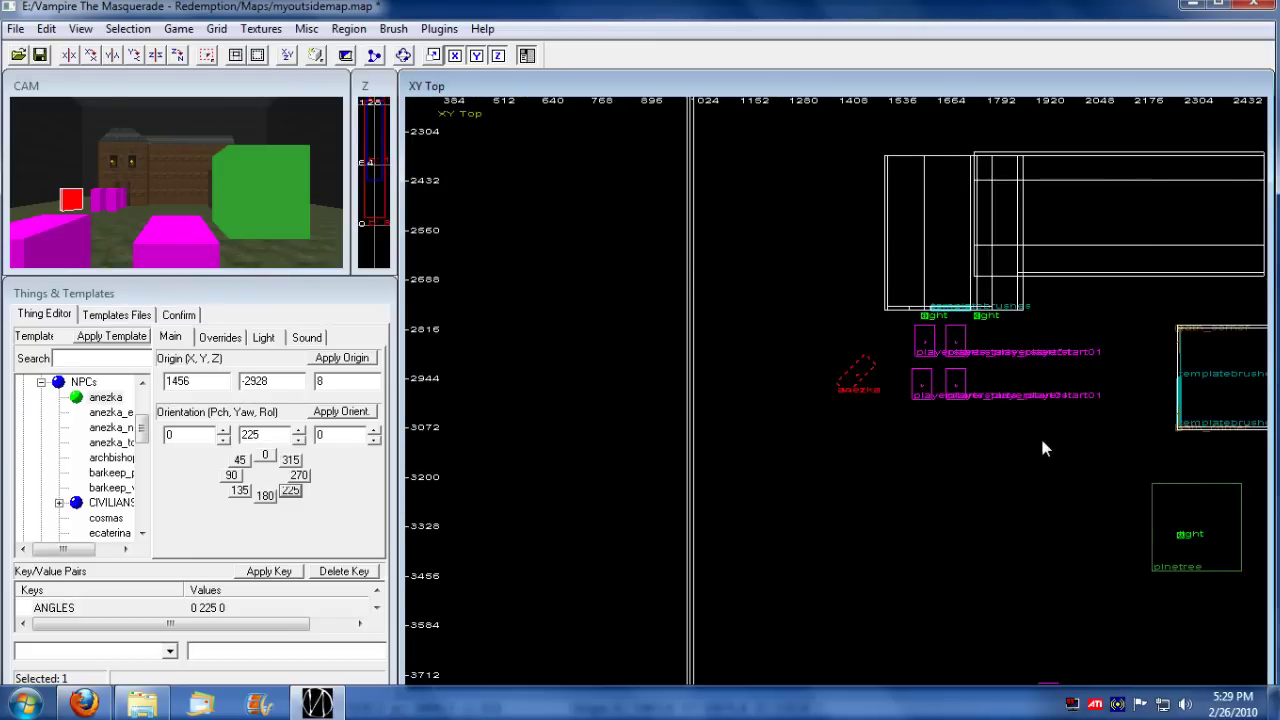
{"action": "right_click_drag", "start_coordinate": [1040, 435], "coordinate": [728, 410]}
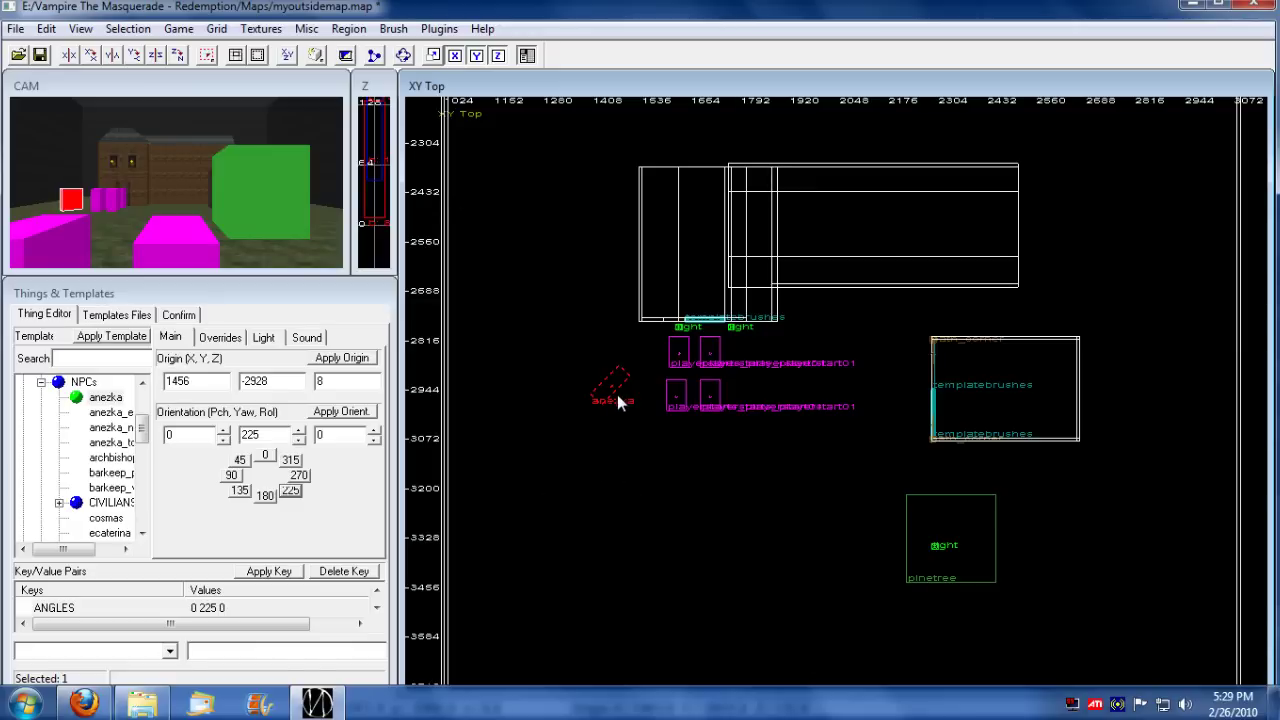
Step: Toggle layer 0 off and on repeatedly to check that the anezka NPC belongs to it, leaving it shown
{"action": "key", "text": "l"}
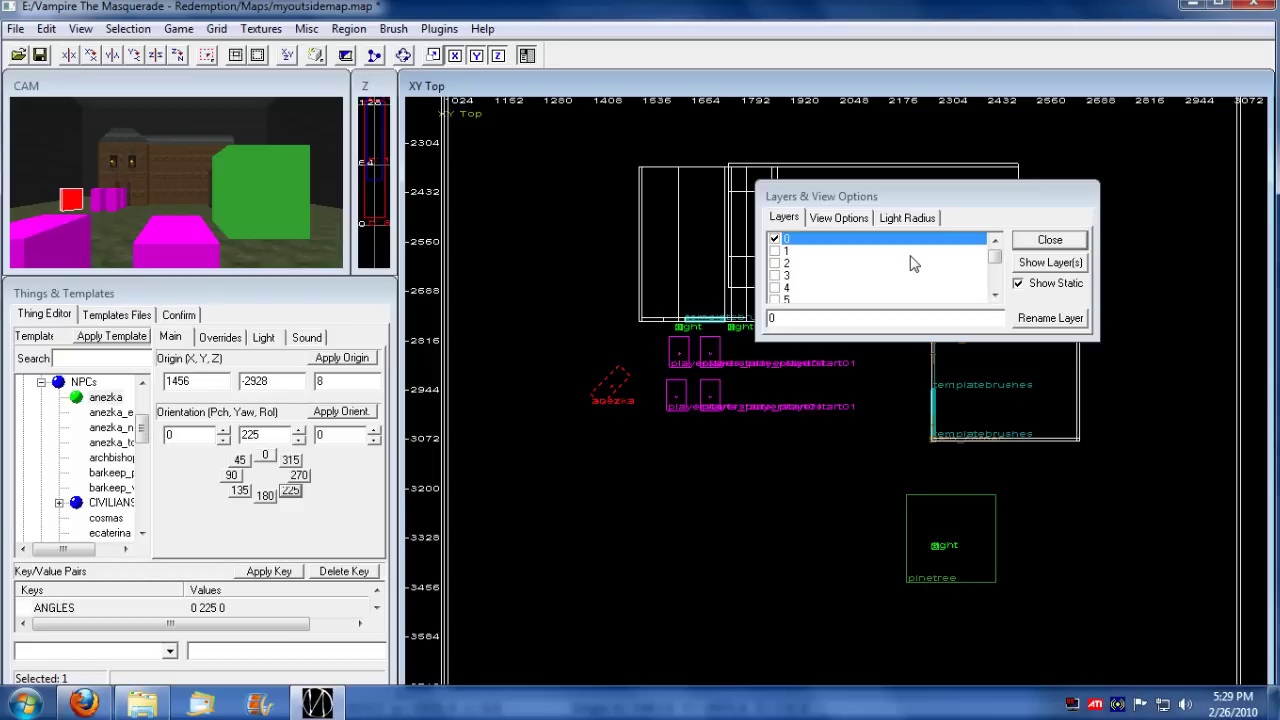
{"action": "left_click", "coordinate": [775, 240]}
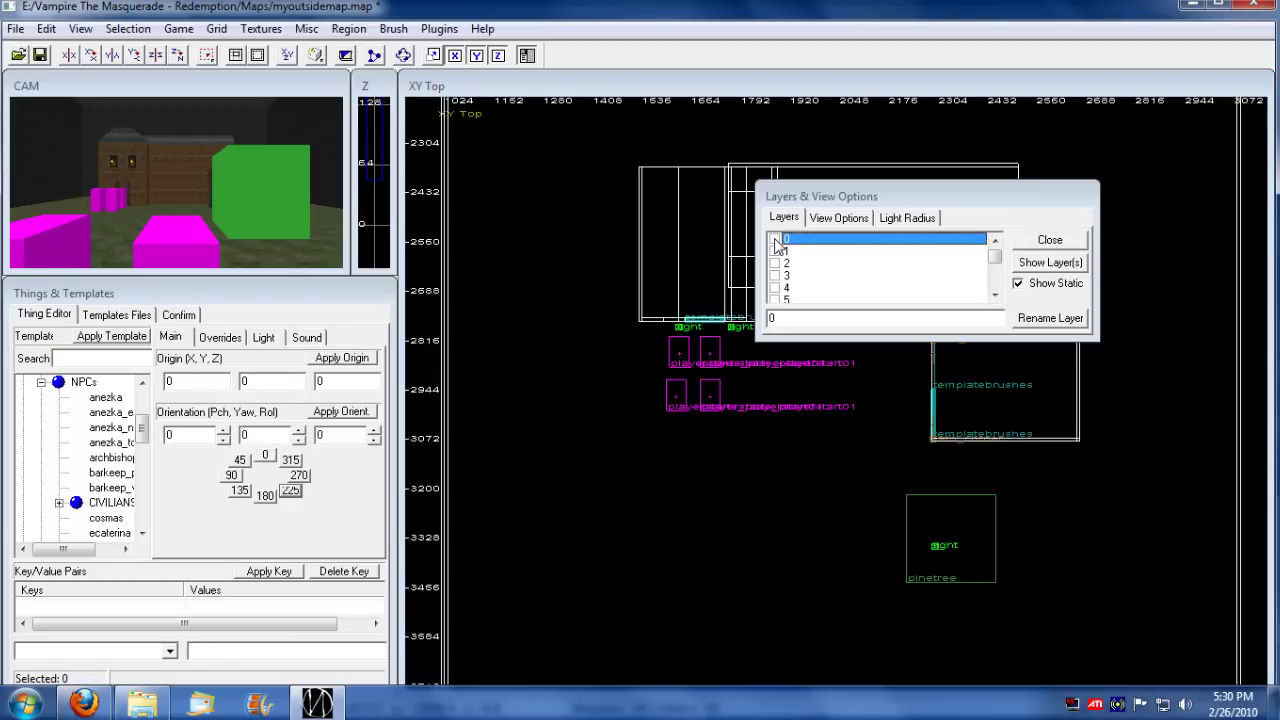
{"action": "left_click", "coordinate": [775, 240]}
{"action": "left_click", "coordinate": [775, 240]}
{"action": "left_click", "coordinate": [775, 240]}
{"action": "left_click", "coordinate": [775, 240]}
{"action": "left_click", "coordinate": [775, 240]}
{"action": "left_click", "coordinate": [775, 240]}
{"action": "left_click", "coordinate": [775, 240]}
{"action": "left_click", "coordinate": [775, 240]}
{"action": "left_click", "coordinate": [775, 240]}
{"action": "left_click", "coordinate": [775, 240]}
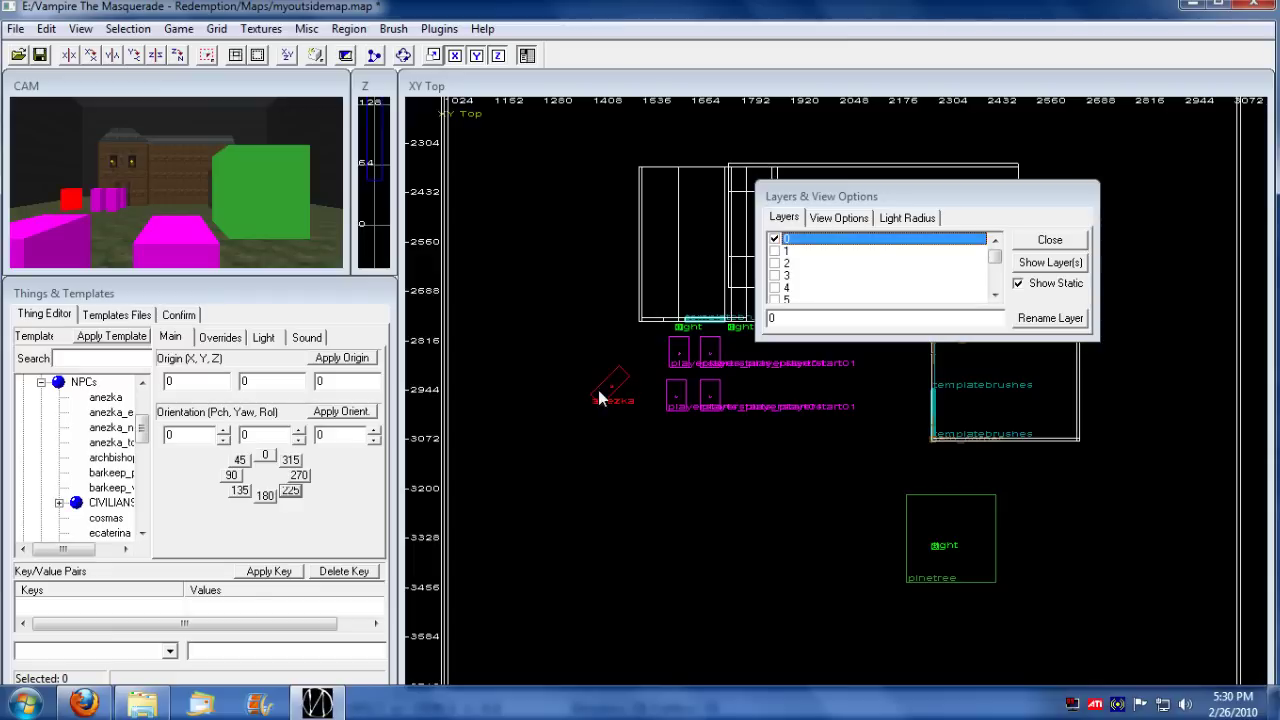
{"action": "left_click", "coordinate": [775, 240]}
{"action": "left_click", "coordinate": [775, 240]}
{"action": "left_click", "coordinate": [775, 240]}
{"action": "left_click", "coordinate": [775, 240]}
Step: Rename layer 0 to Aneska in the layer options
{"action": "double_click", "coordinate": [793, 317]}
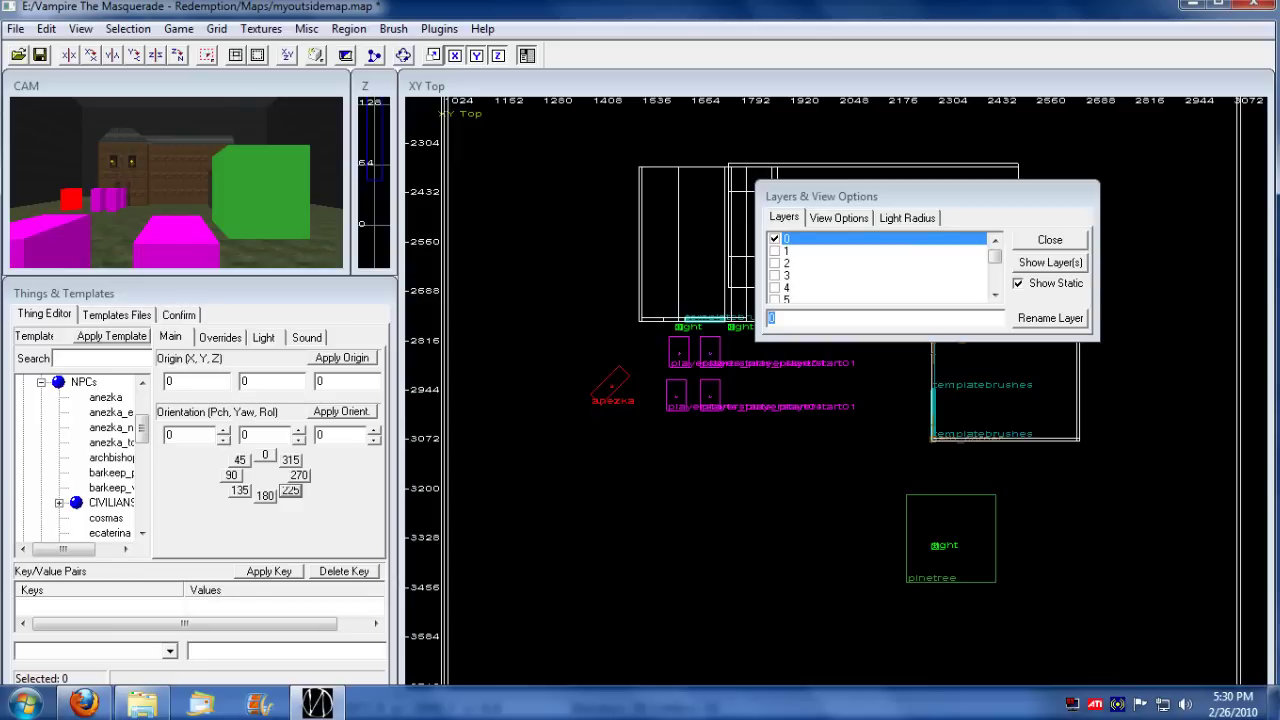
{"action": "type", "text": "Aneska"}
{"action": "left_click", "coordinate": [1054, 318]}
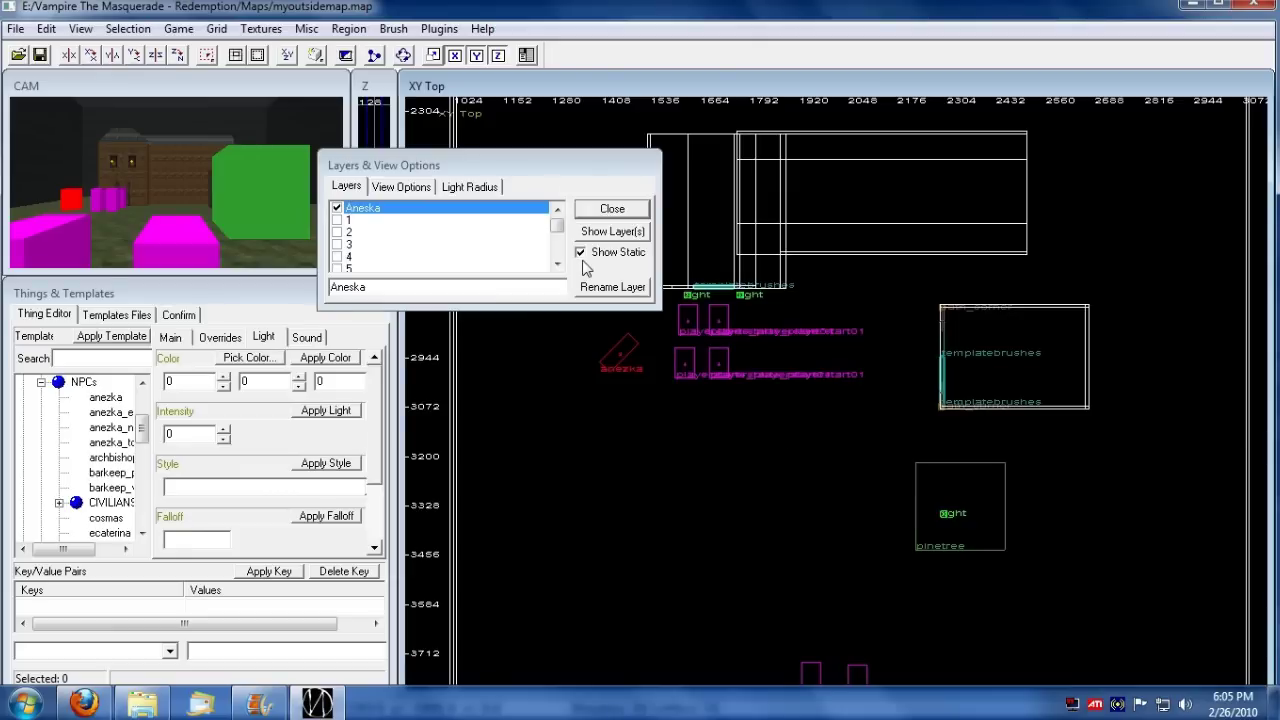
Step: Hide the Aneska layer, keep it as the selected layer, and close the layer options
{"action": "left_click_drag", "start_coordinate": [493, 170], "coordinate": [923, 301]}
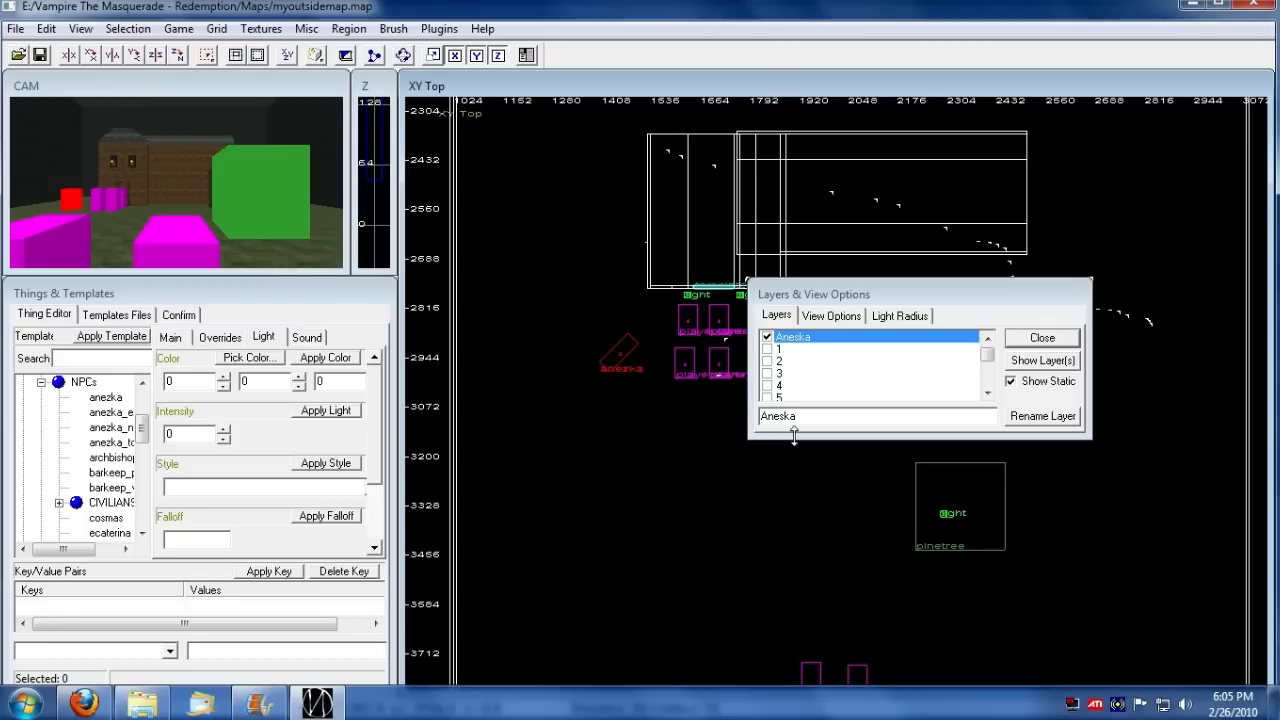
{"action": "left_click_drag", "start_coordinate": [892, 301], "coordinate": [935, 275]}
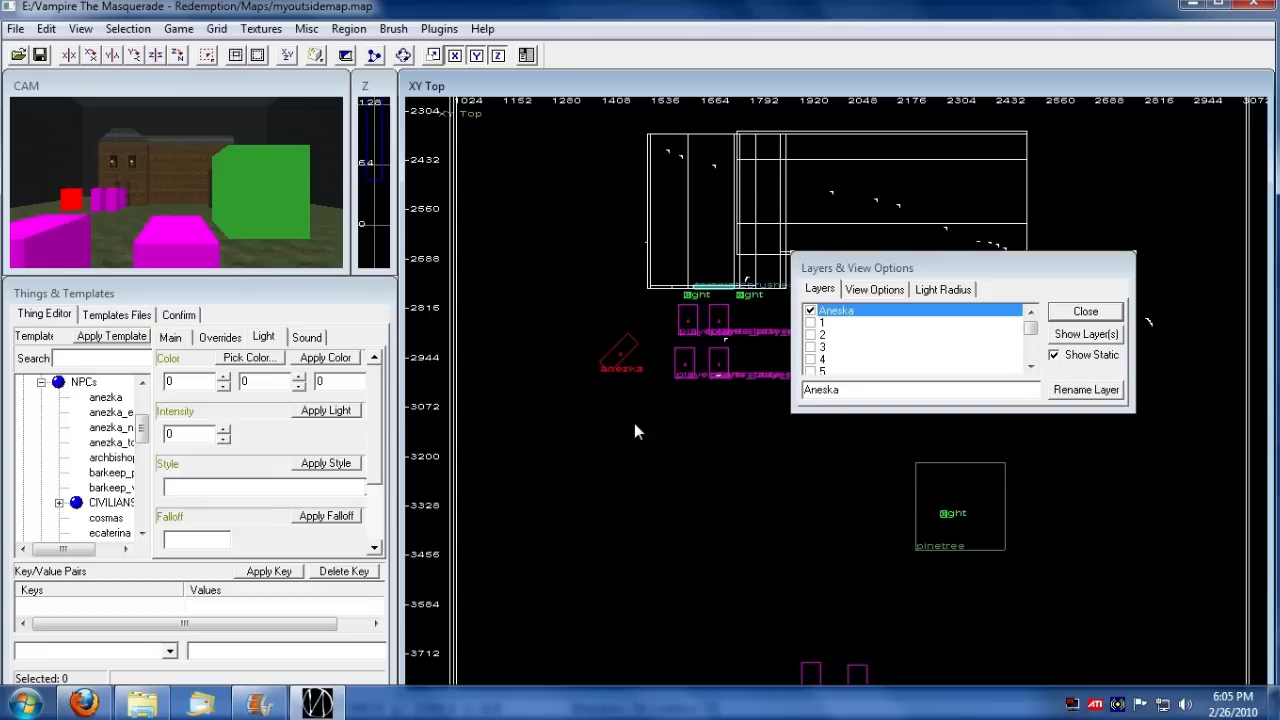
{"action": "left_click", "coordinate": [810, 311]}
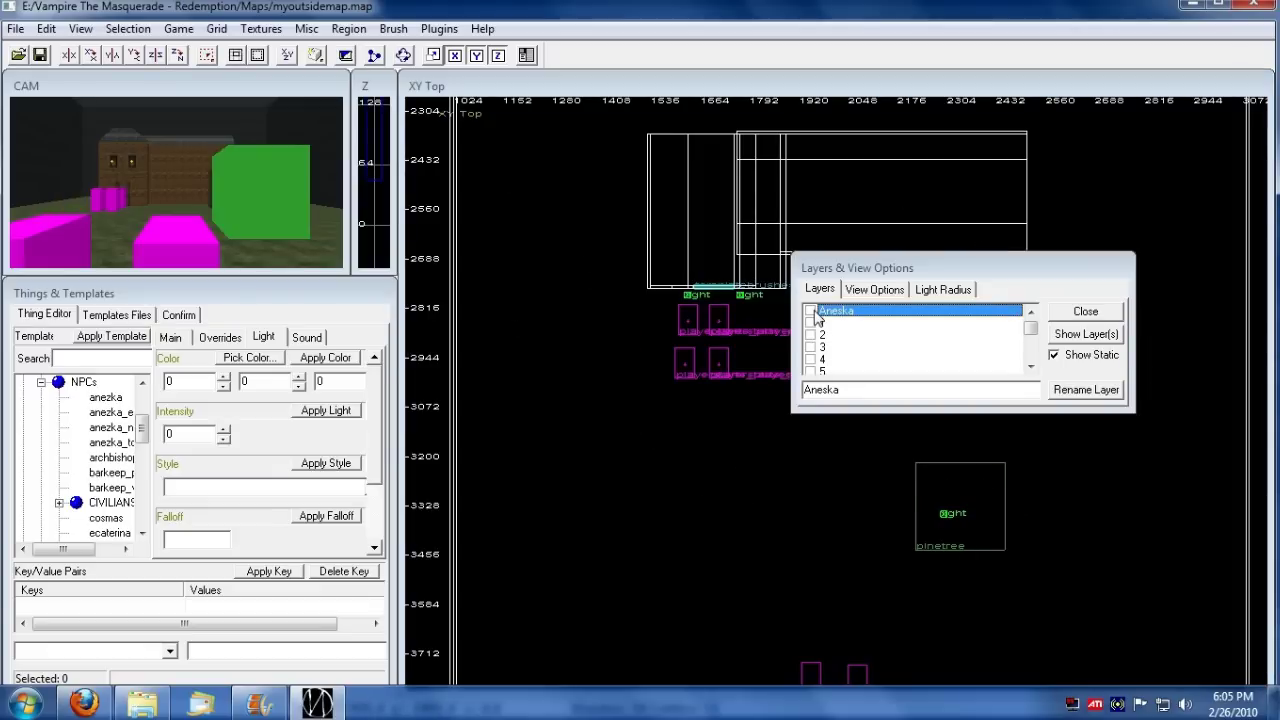
{"action": "left_click", "coordinate": [820, 322]}
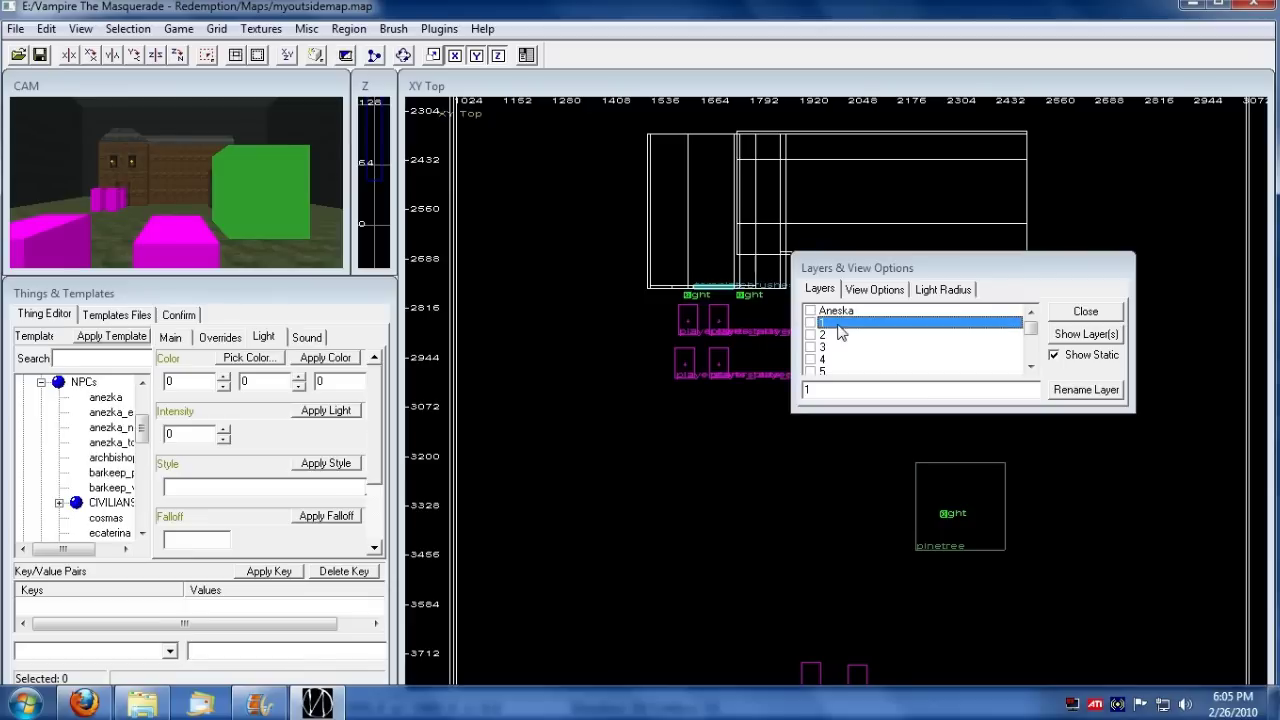
{"action": "left_click", "coordinate": [845, 312]}
{"action": "key", "text": "Escape"}
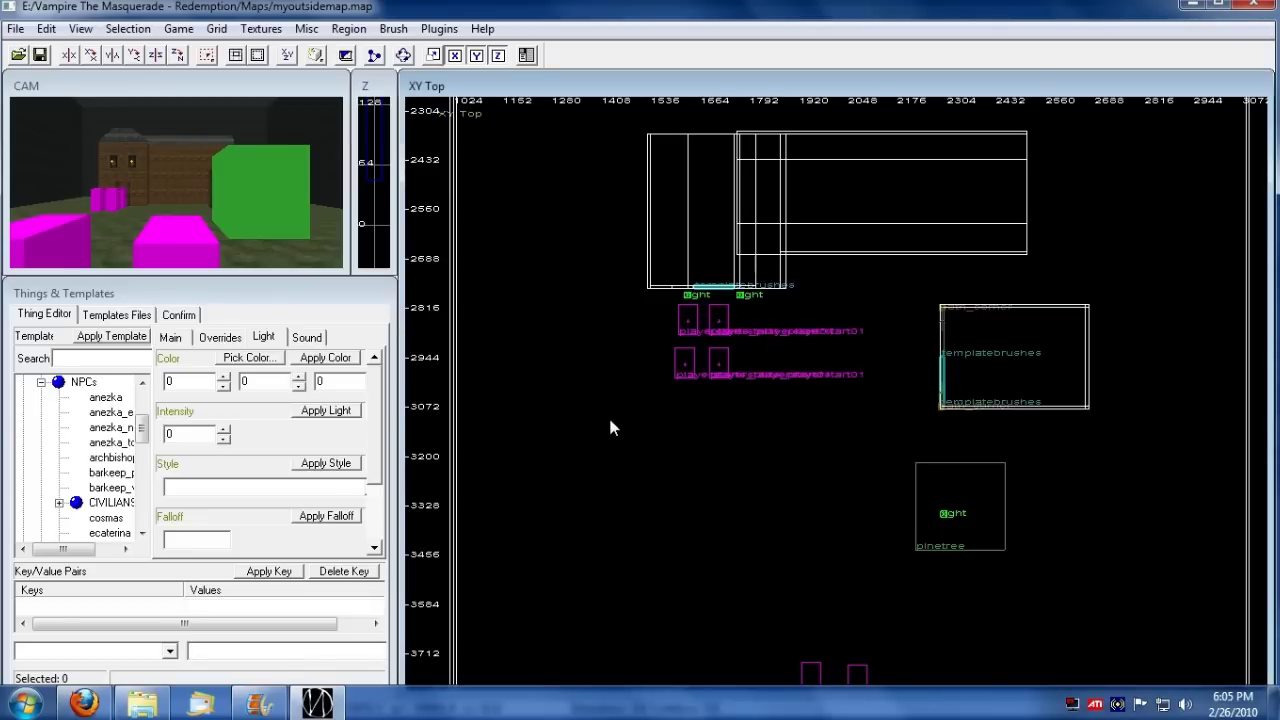
Step: Show the Aneska layer again, keep it selected, and close the layer options
{"action": "key", "text": "l"}
{"action": "left_click_drag", "start_coordinate": [923, 272], "coordinate": [867, 265]}
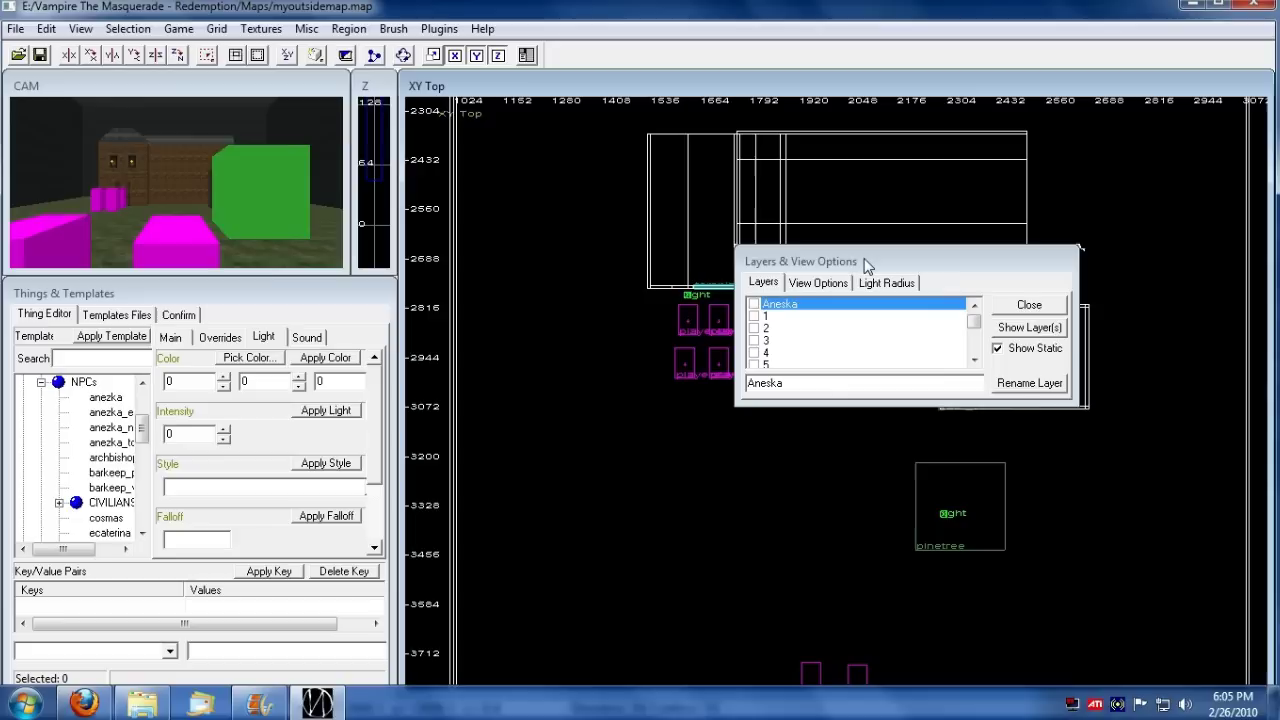
{"action": "left_click", "coordinate": [754, 304]}
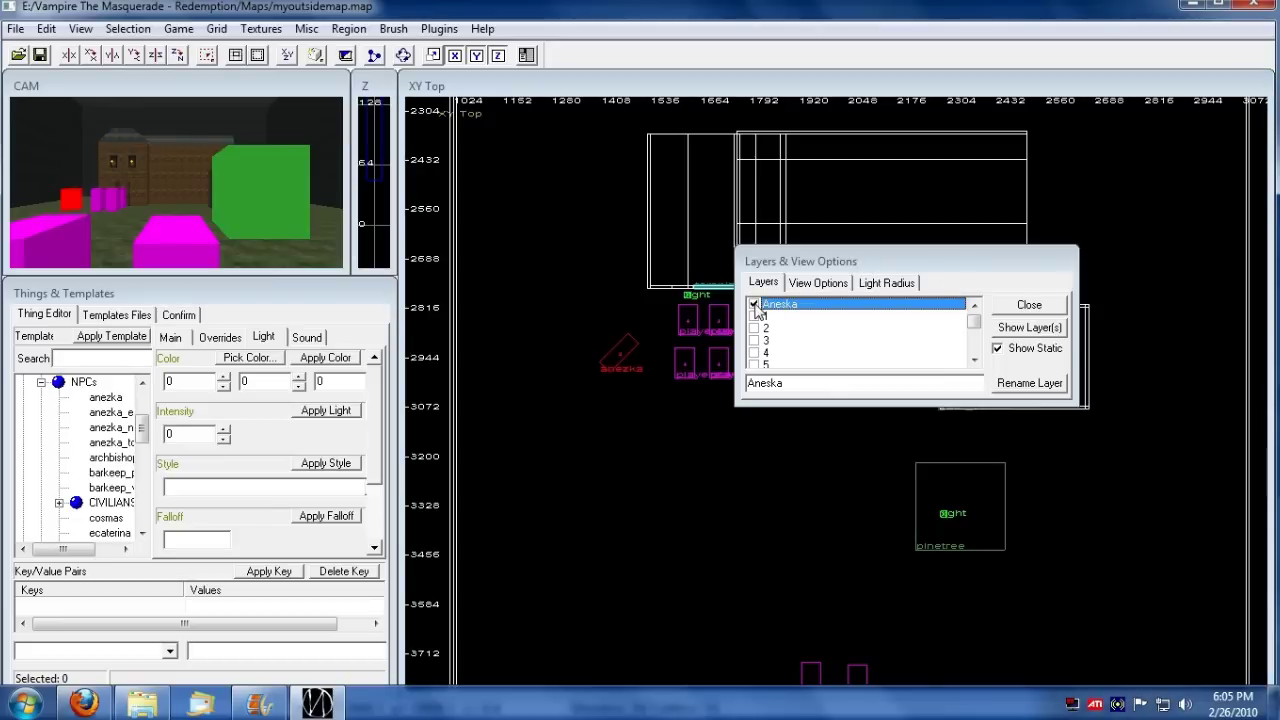
{"action": "left_click", "coordinate": [810, 317]}
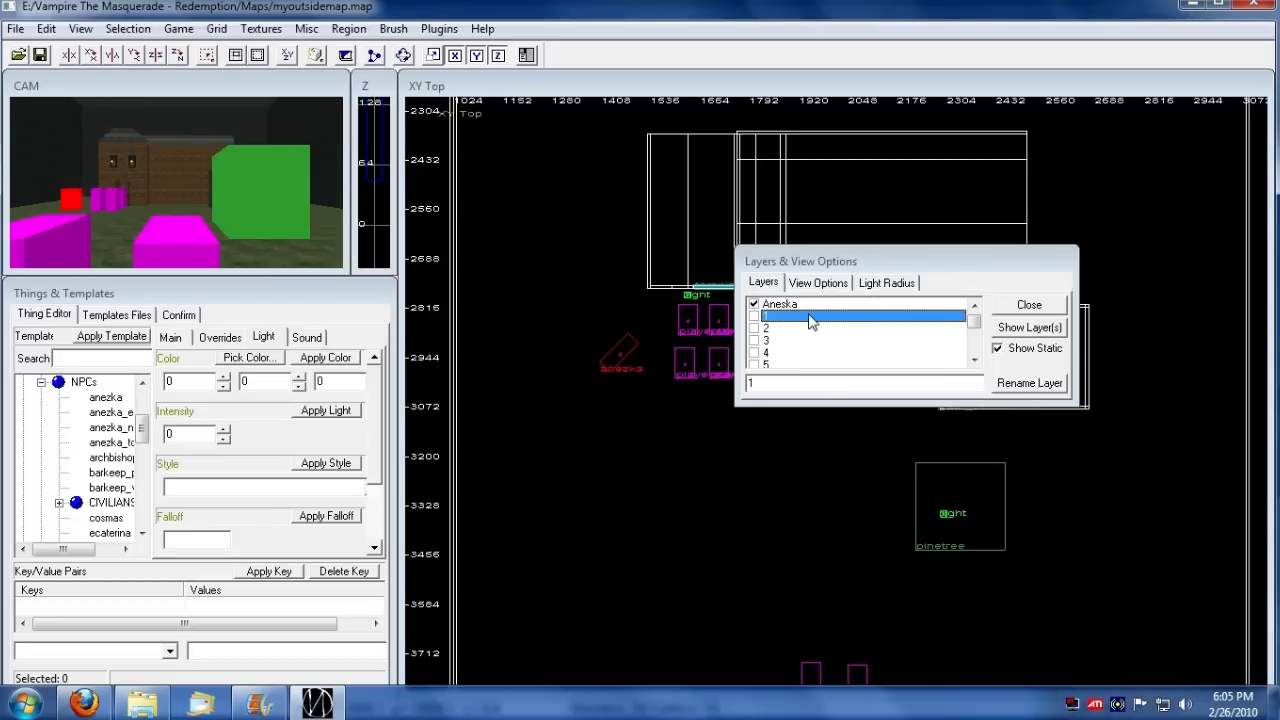
{"action": "left_click", "coordinate": [812, 305]}
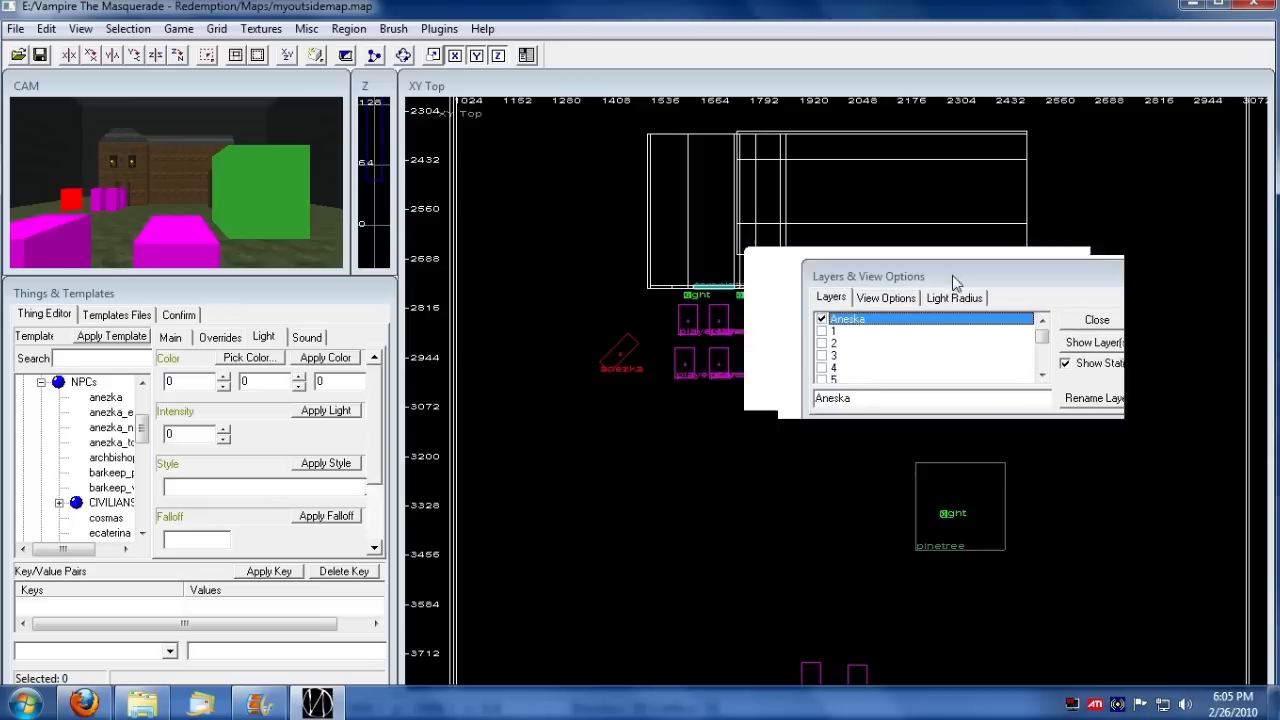
{"action": "left_click_drag", "start_coordinate": [856, 265], "coordinate": [980, 268]}
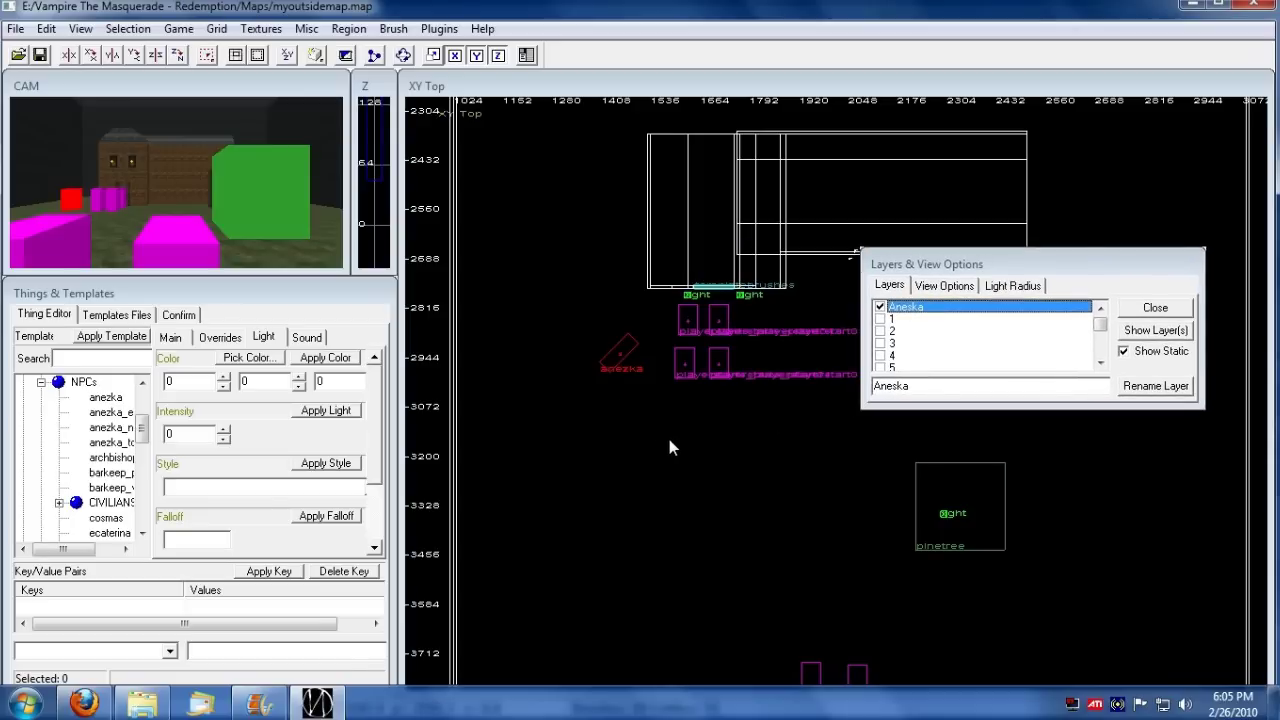
{"action": "key", "text": "Escape"}
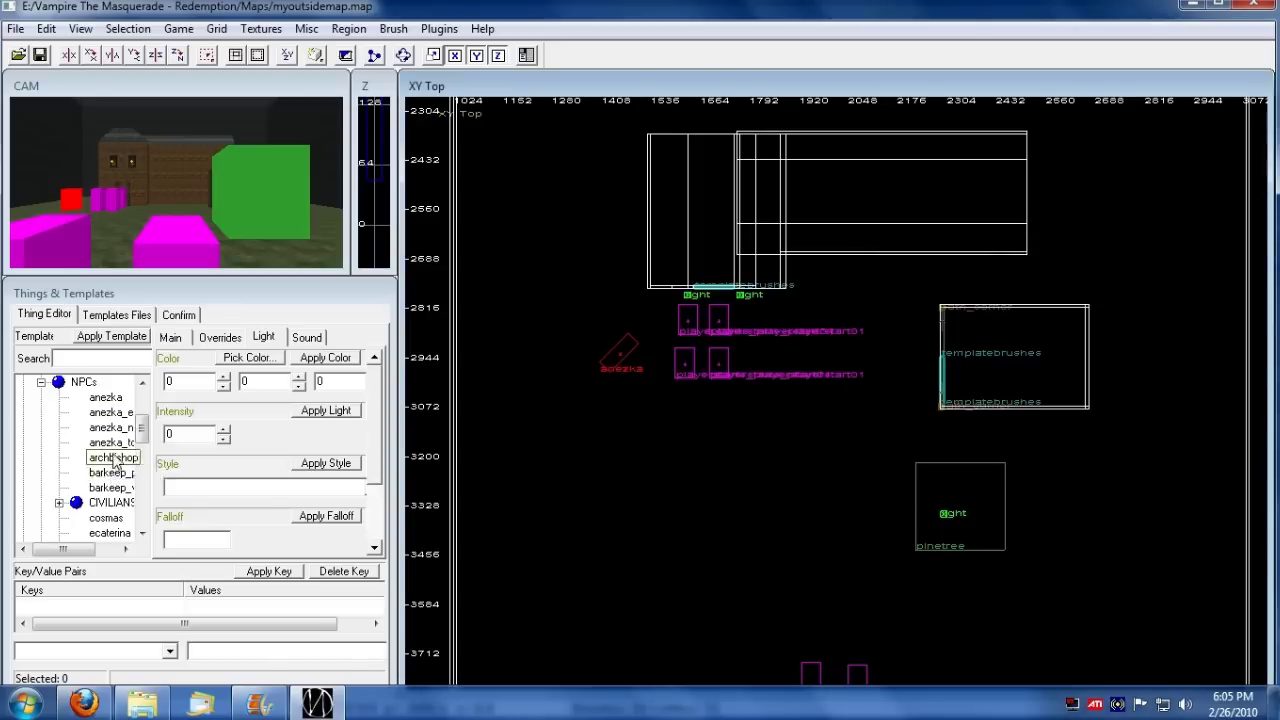
Step: Place an archbishop NPC between the player starts and the small building, deselect it, and reopen the layer options
{"action": "left_click_drag", "start_coordinate": [108, 457], "coordinate": [880, 357]}
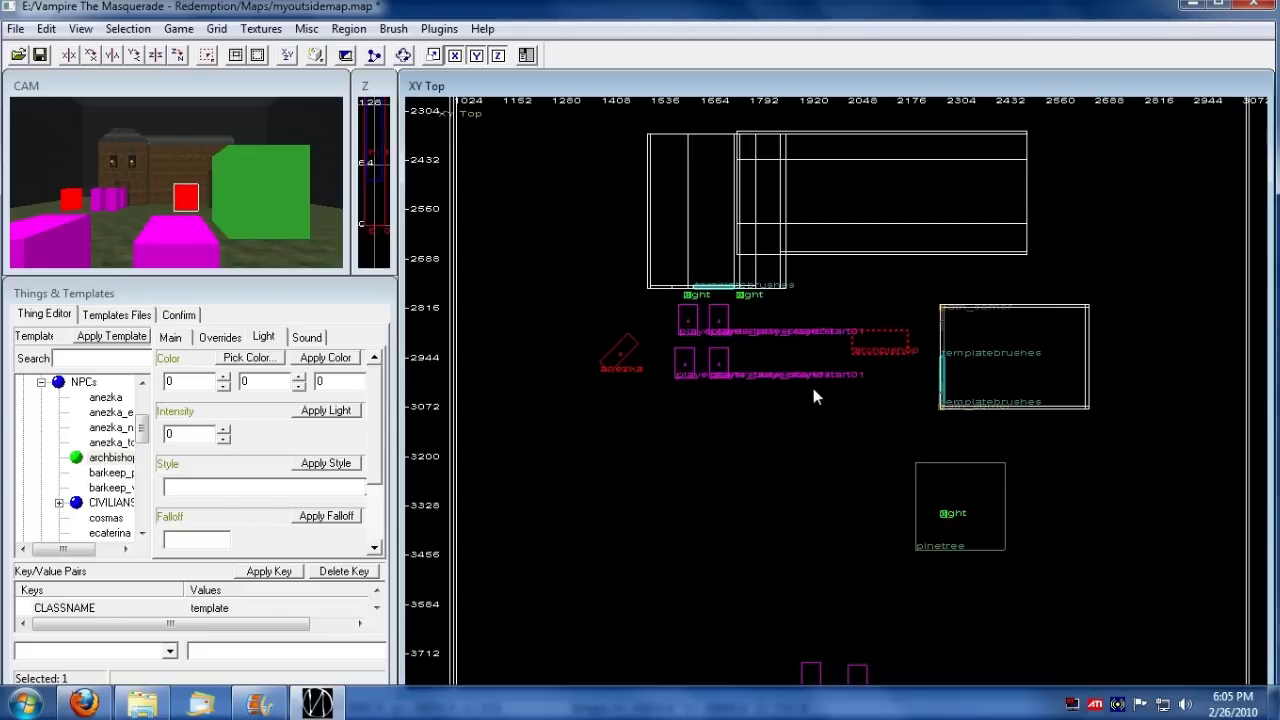
{"action": "key", "text": "Escape"}
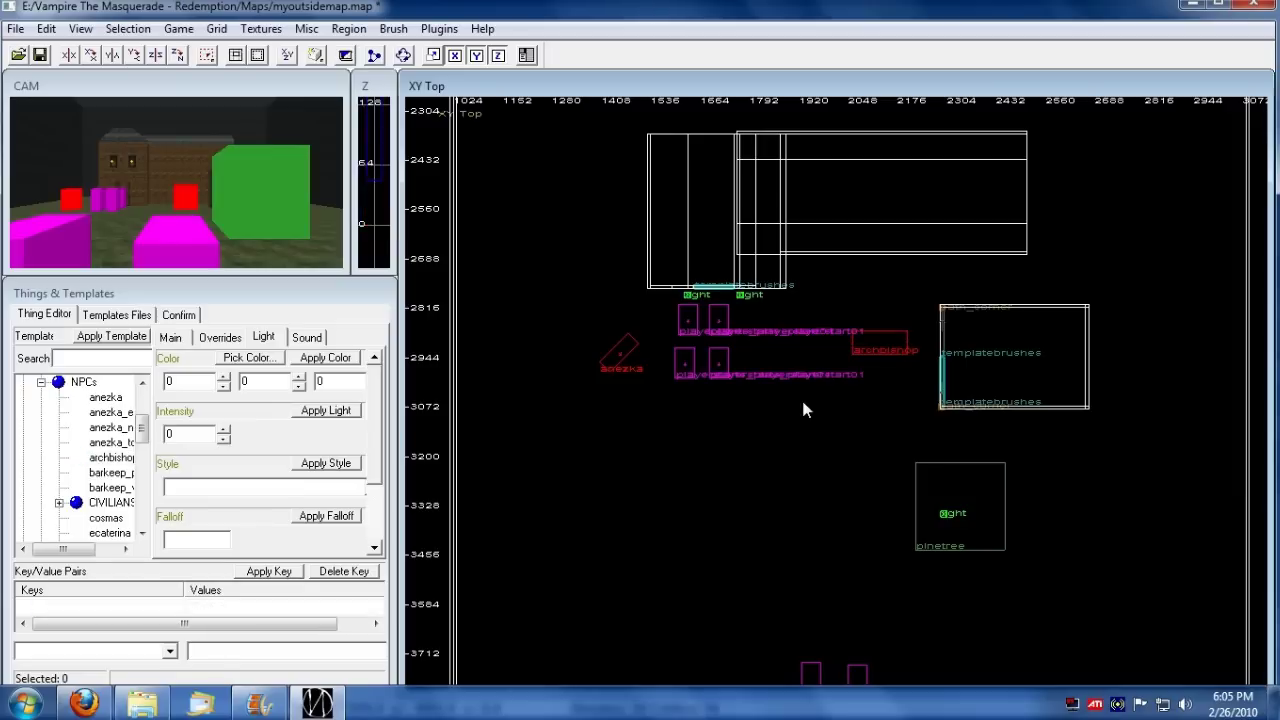
{"action": "key", "text": "l"}
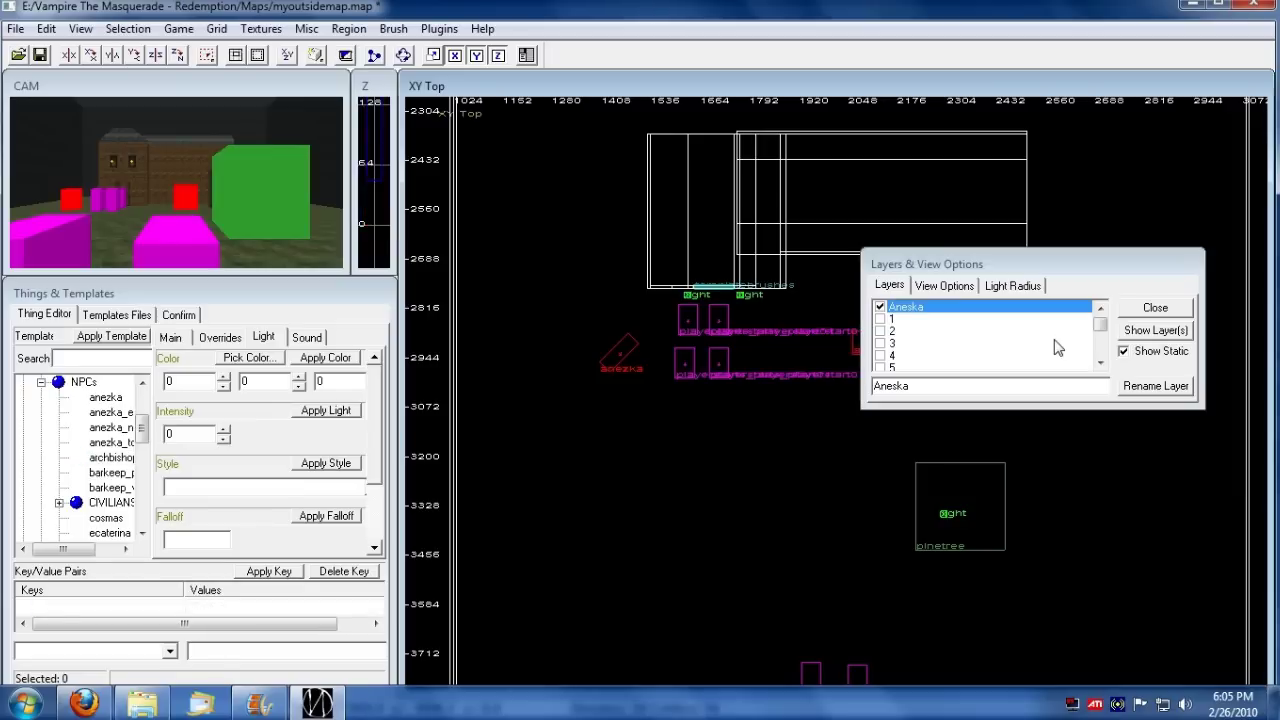
Step: Toggle the Aneska layer off and on to check which NPCs it holds, with the layer options moved clear of them
{"action": "left_click", "coordinate": [880, 306]}
{"action": "left_click_drag", "start_coordinate": [987, 266], "coordinate": [735, 458]}
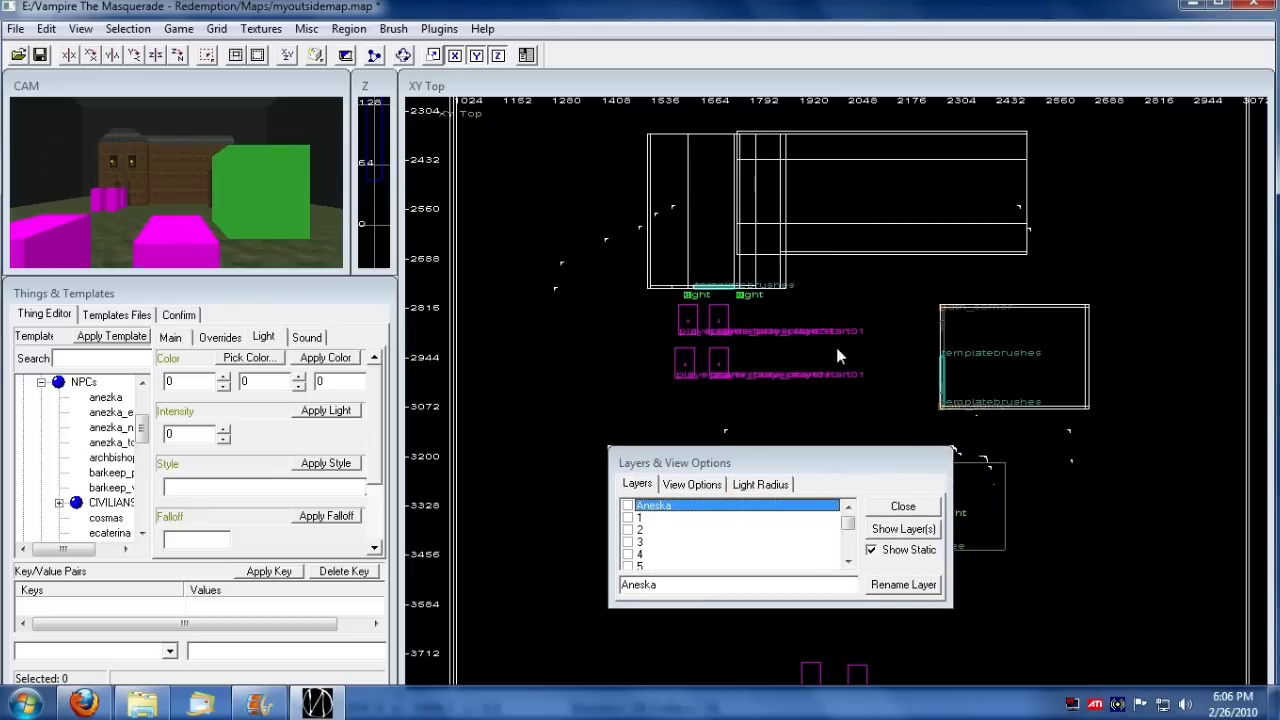
{"action": "left_click", "coordinate": [628, 506]}
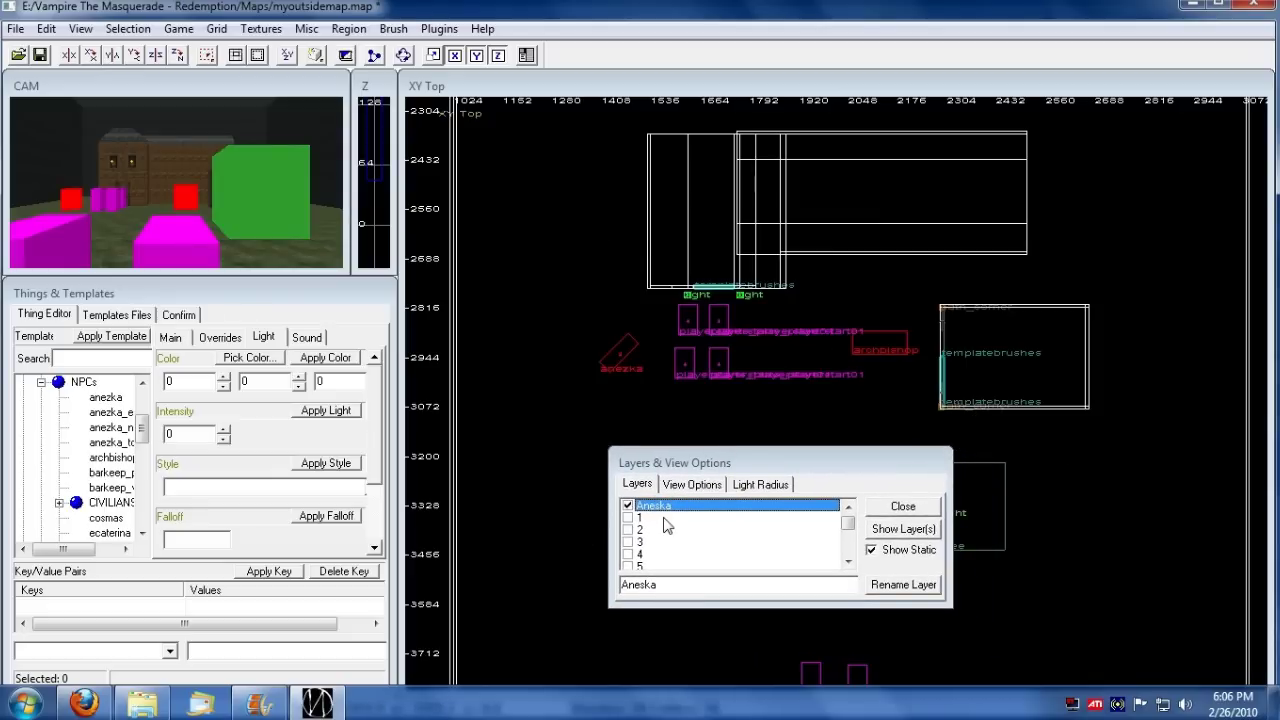
{"action": "left_click", "coordinate": [628, 506]}
{"action": "left_click", "coordinate": [628, 506]}
{"action": "left_click", "coordinate": [628, 506]}
{"action": "left_click", "coordinate": [628, 506]}
{"action": "left_click", "coordinate": [884, 350], "text": "shift"}
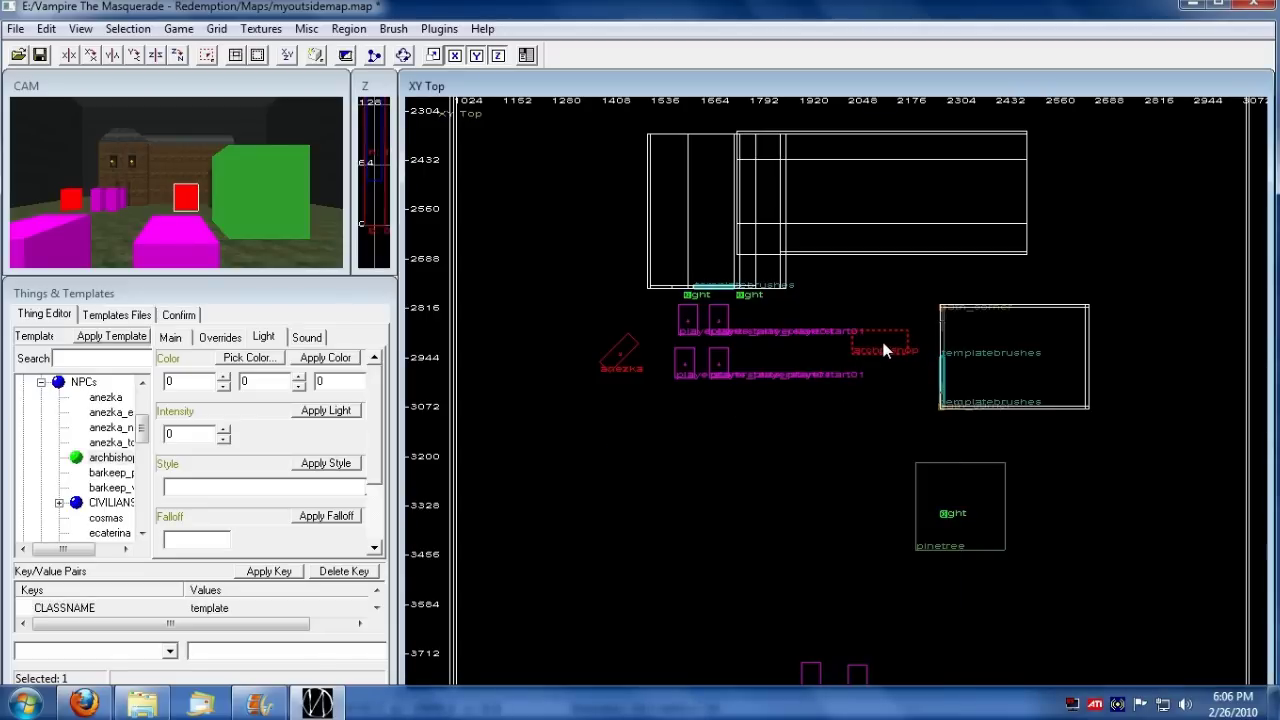
{"action": "right_click", "coordinate": [884, 350]}
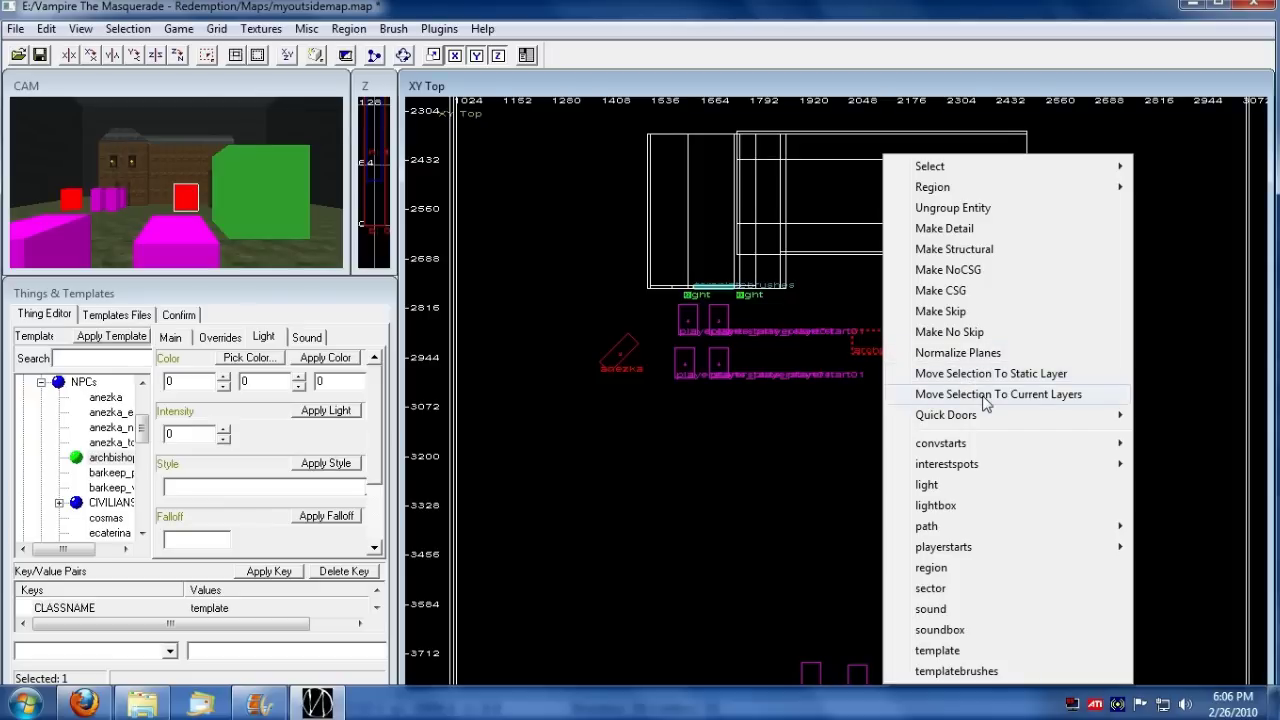
{"action": "left_click", "coordinate": [767, 392]}
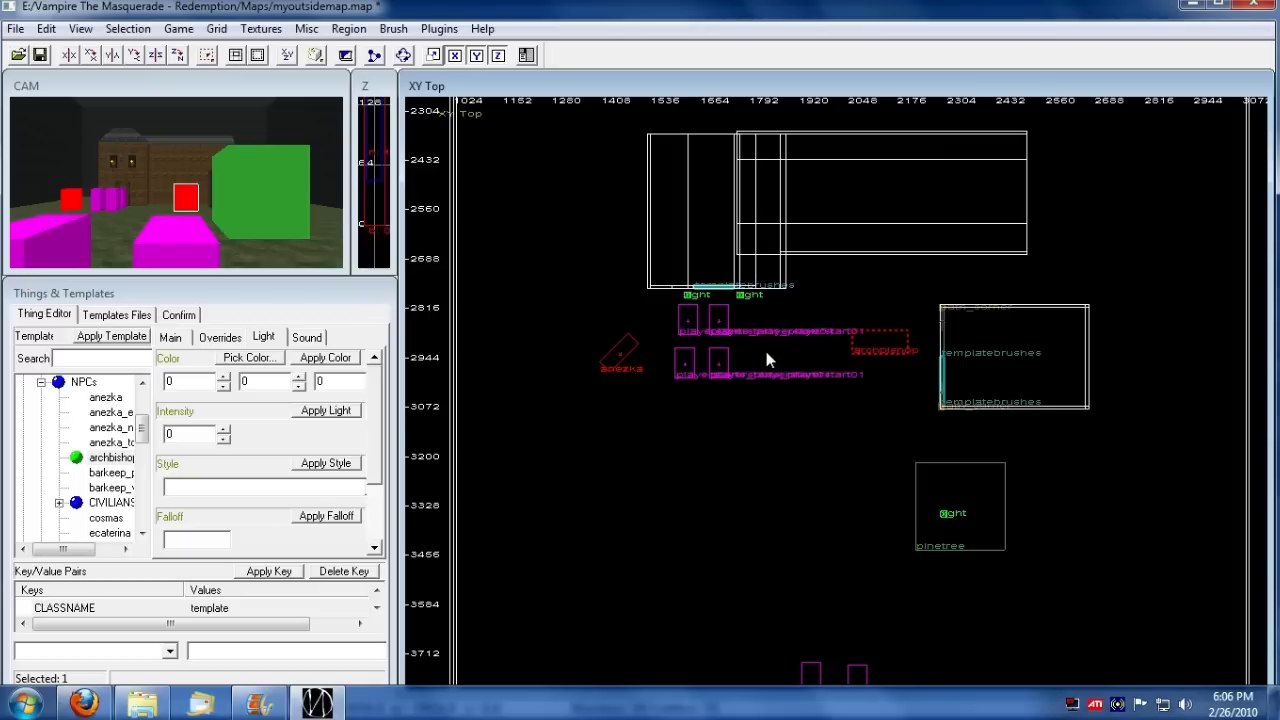
Step: Hide the Aneska layer and show layer 1 as the selected layer in the layer options
{"action": "key", "text": "l"}
{"action": "left_click", "coordinate": [666, 518]}
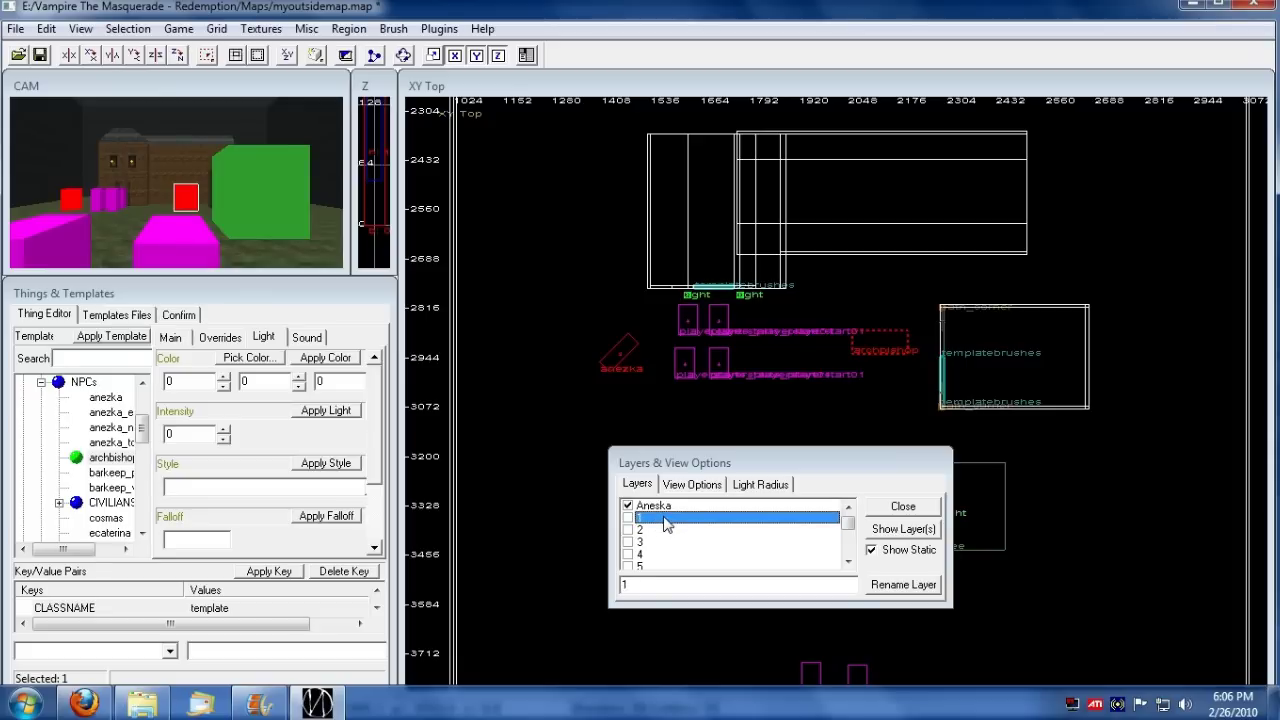
{"action": "key", "text": "Up"}
{"action": "key", "text": "Down"}
{"action": "left_click", "coordinate": [628, 518]}
{"action": "left_click", "coordinate": [628, 506]}
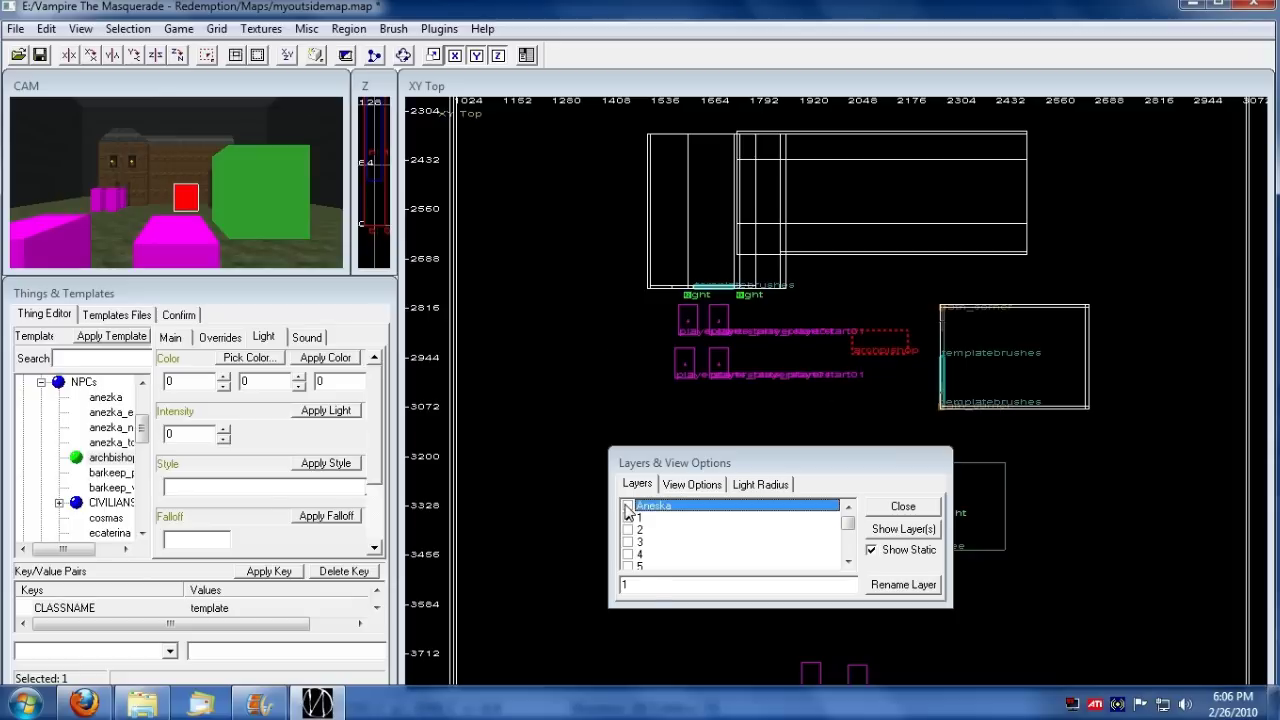
{"action": "left_click", "coordinate": [652, 519]}
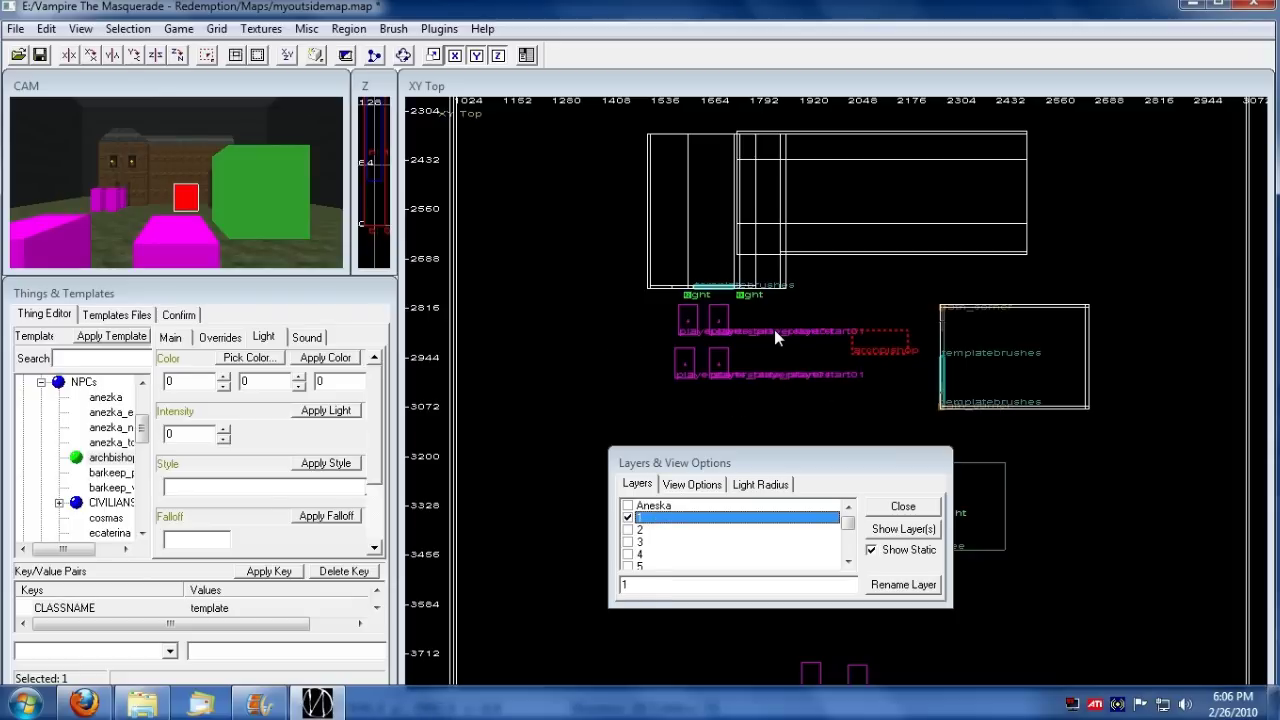
Step: Rename layer 1 to Arch, deselect the archbishop NPC and close the layer options
{"action": "key", "text": "Tab"}
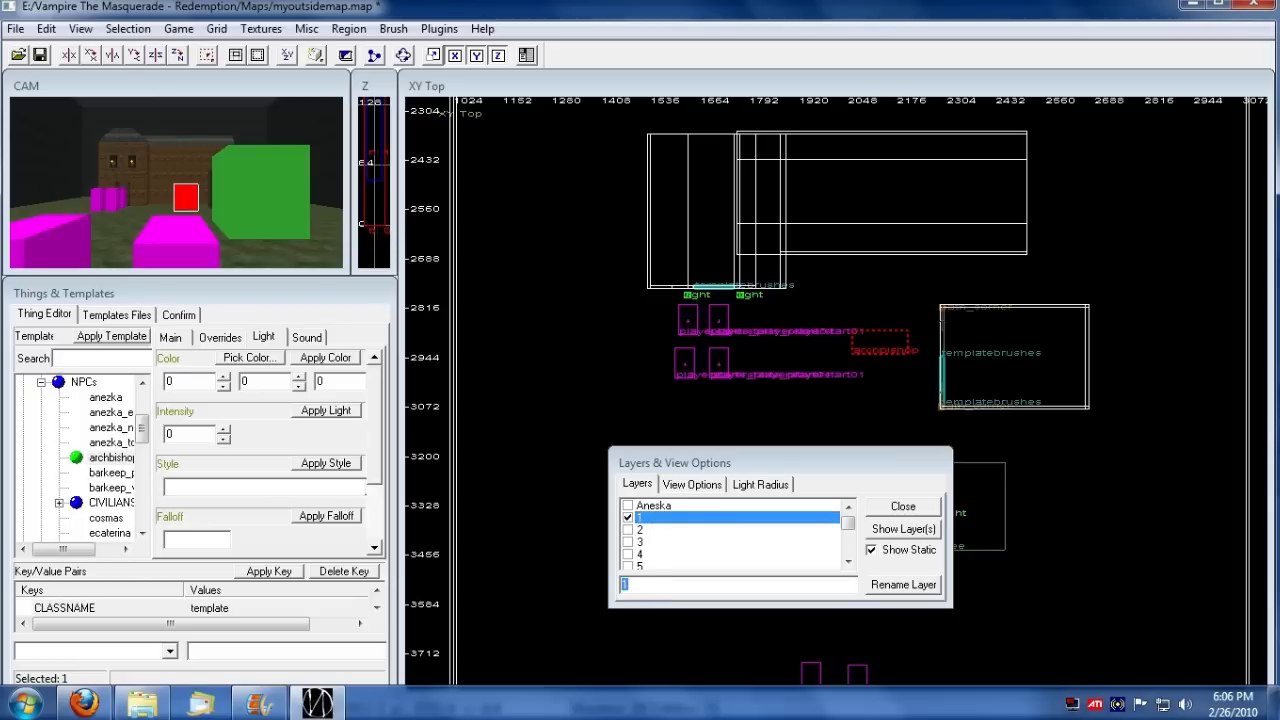
{"action": "type", "text": "Arch"}
{"action": "left_click", "coordinate": [885, 587]}
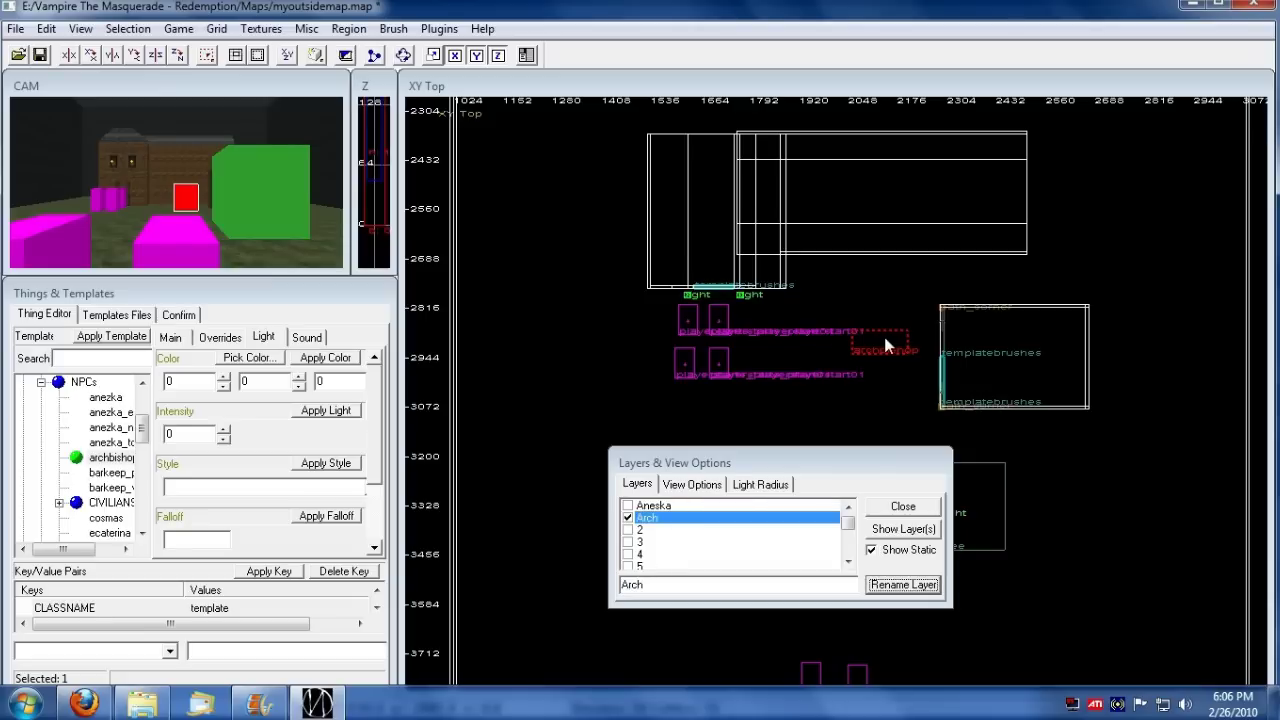
{"action": "left_click", "coordinate": [627, 518]}
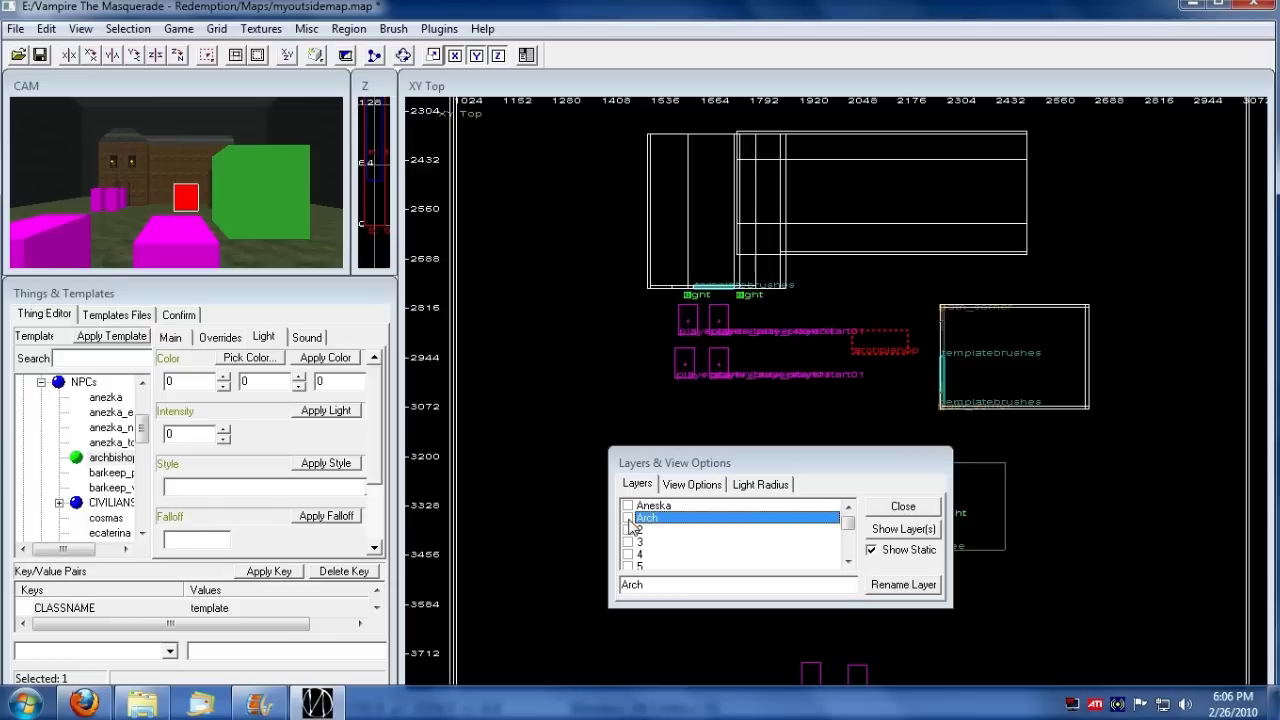
{"action": "key", "text": "Escape"}
{"action": "key", "text": "Escape"}
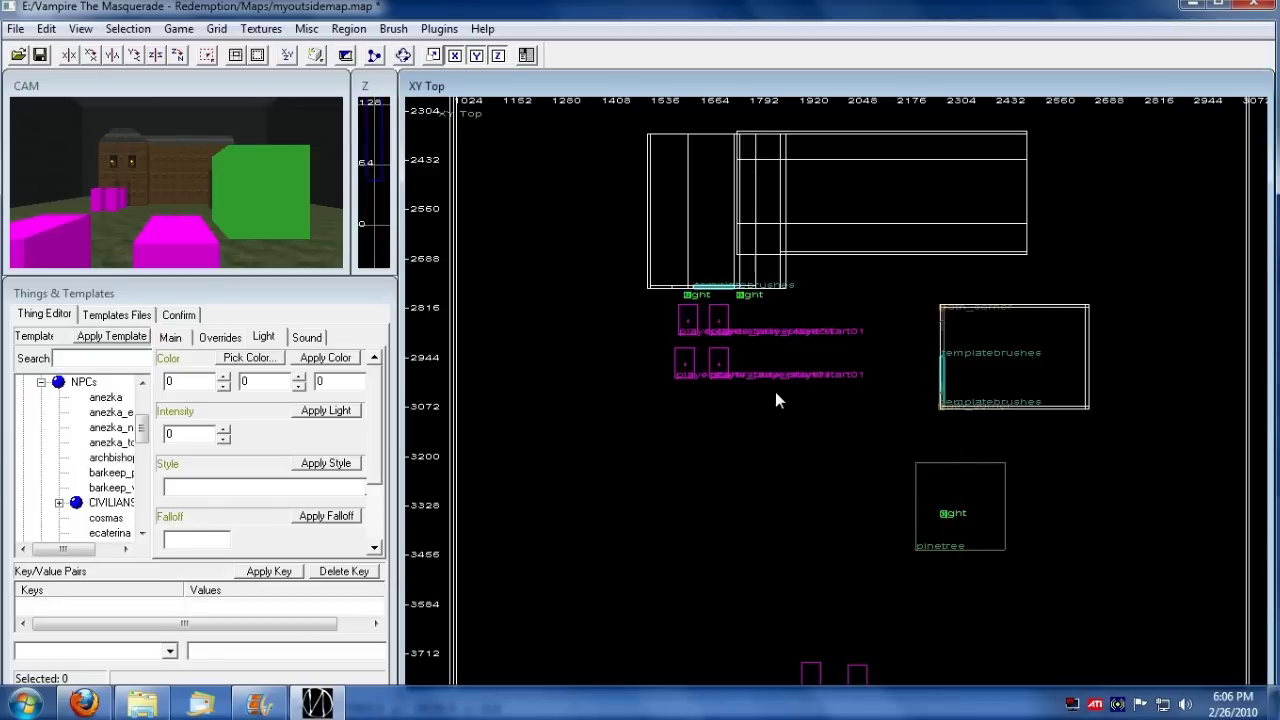
Step: Show the Aneska layer alongside Arch and move the archbishop NPC to the static layer
{"action": "key", "text": "l"}
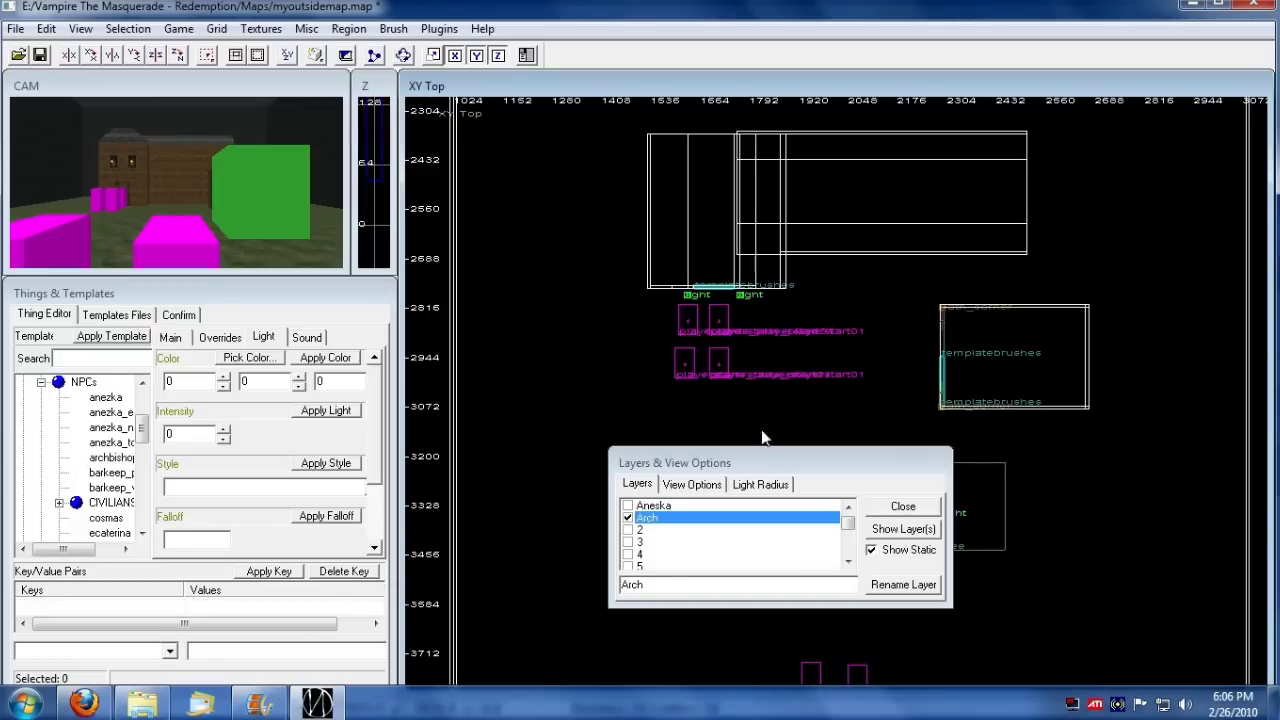
{"action": "left_click", "coordinate": [628, 506]}
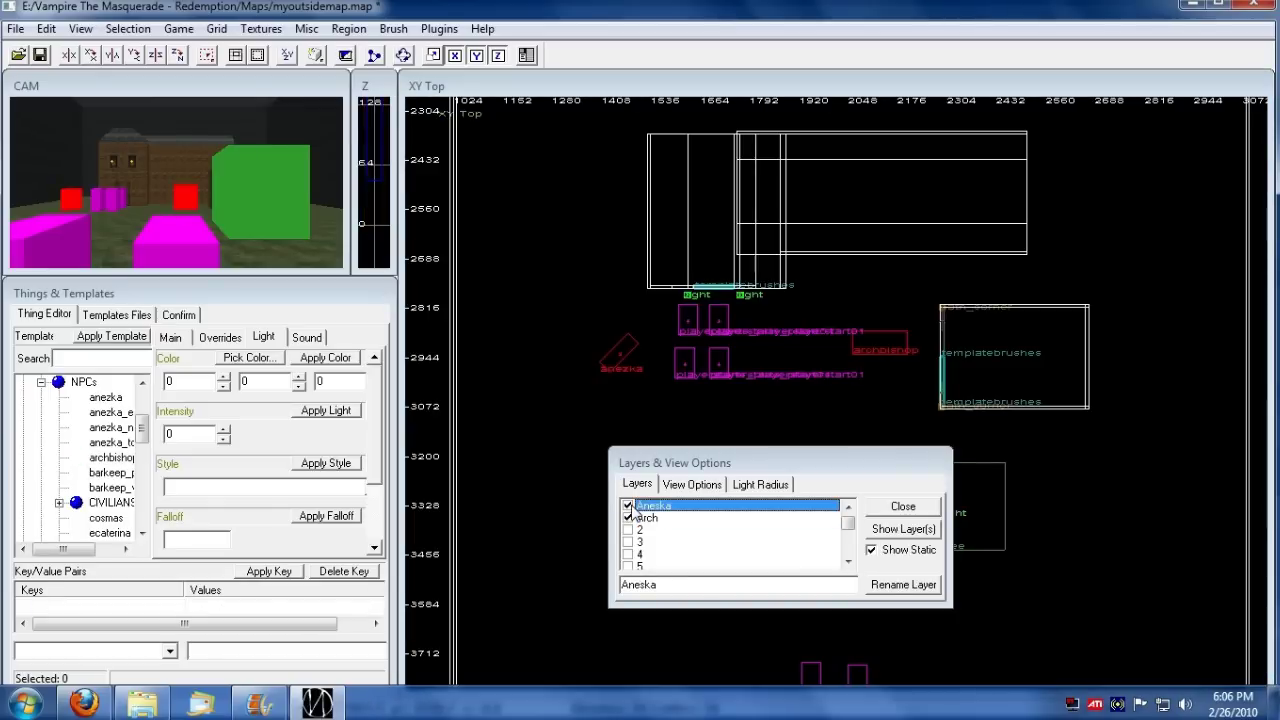
{"action": "left_click", "coordinate": [875, 343]}
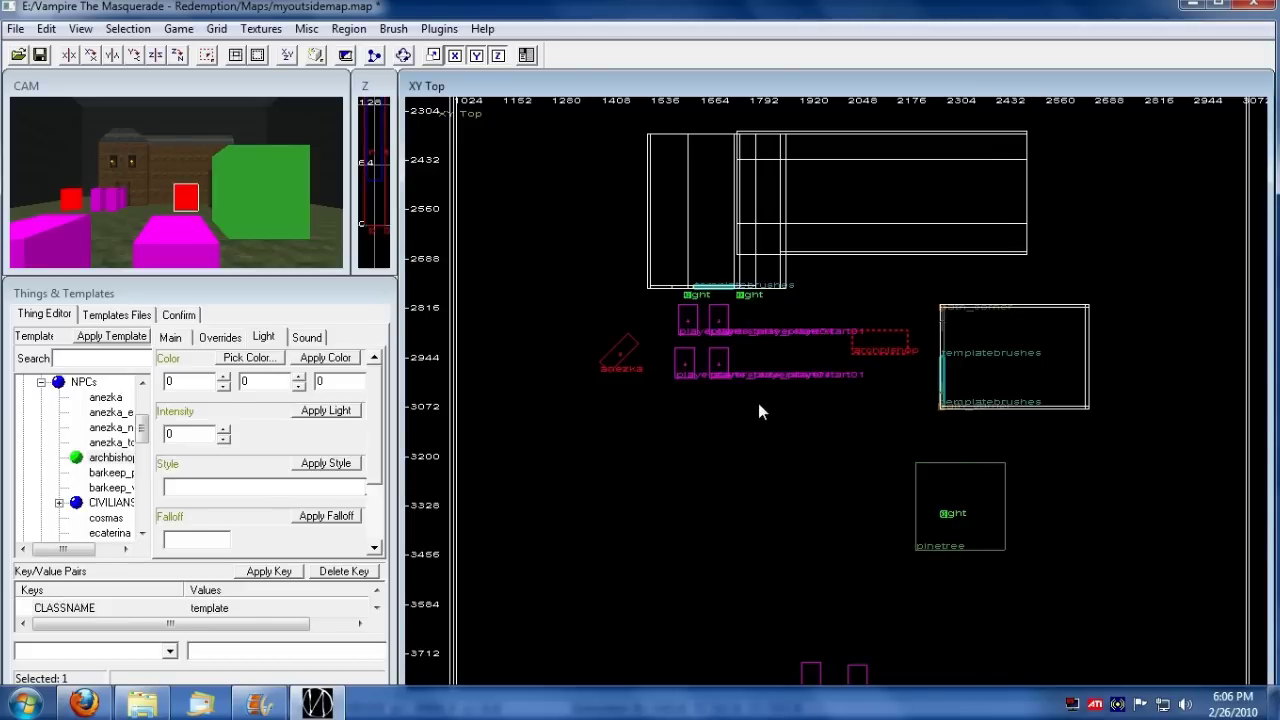
{"action": "right_click", "coordinate": [758, 410]}
{"action": "left_click", "coordinate": [890, 372]}
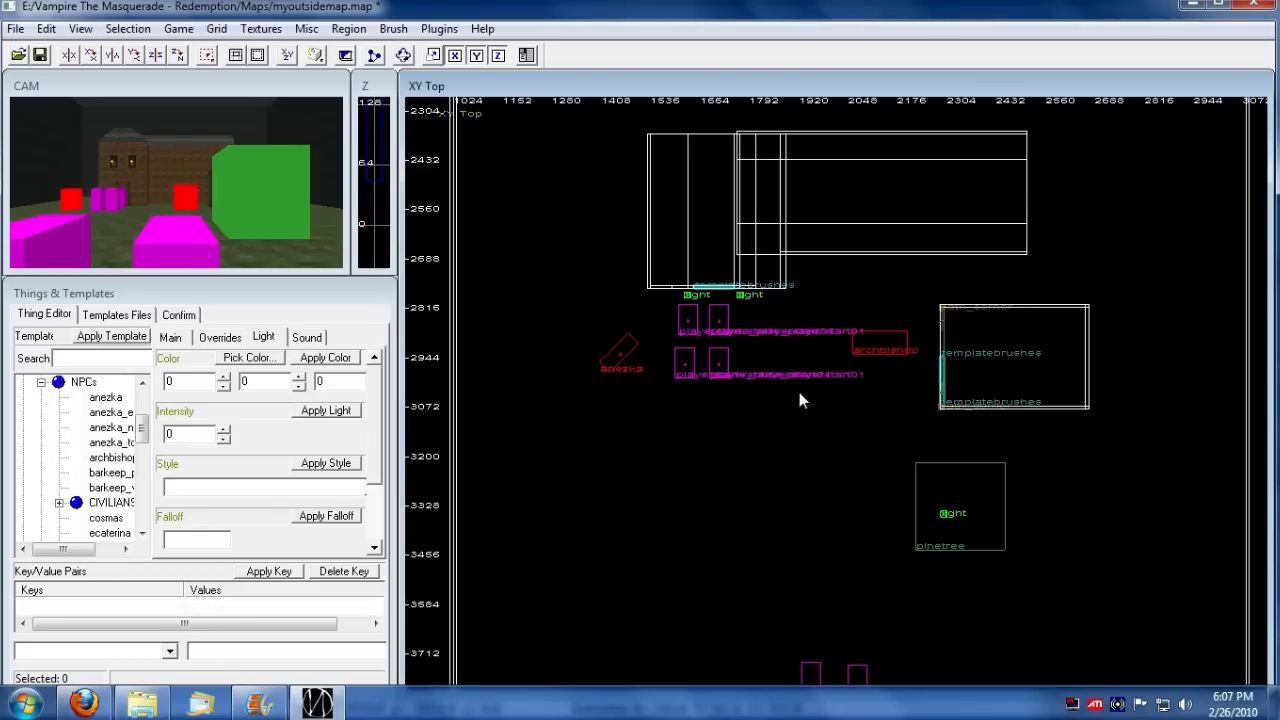
Step: Make Arch the only active layer by hiding Aneska, and move the archbishop NPC onto it
{"action": "key", "text": "l"}
{"action": "left_click", "coordinate": [628, 506]}
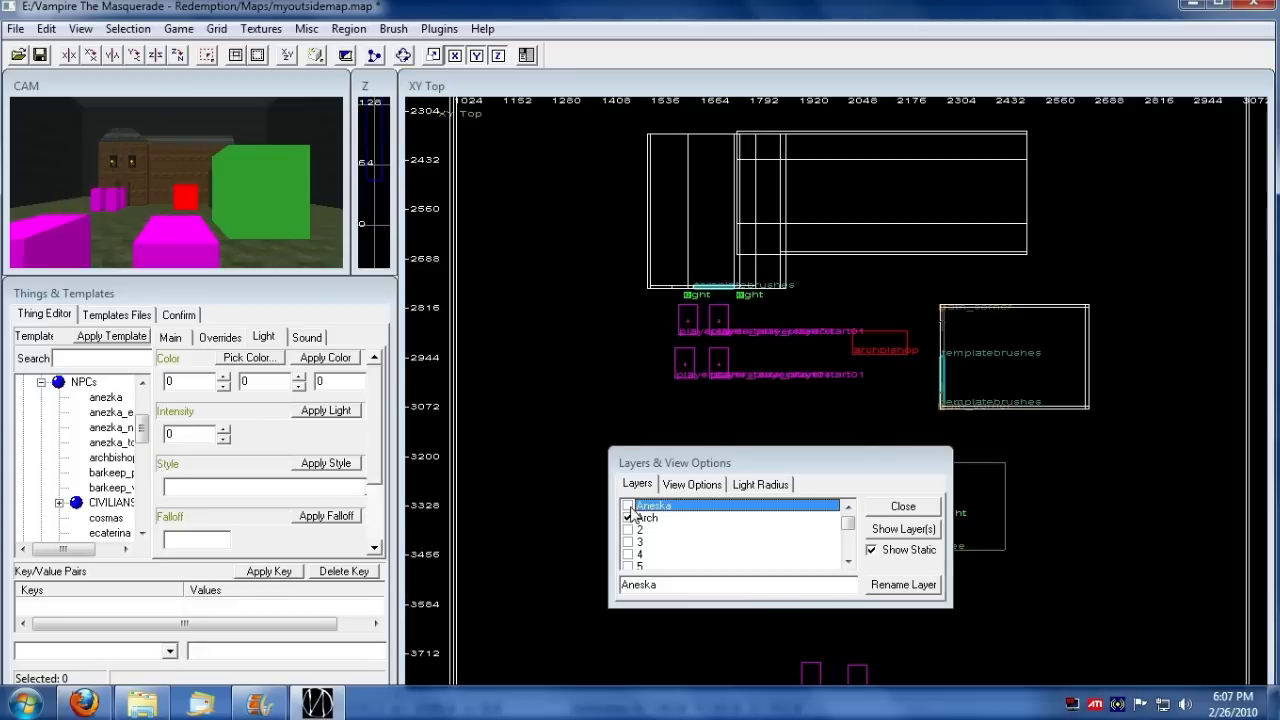
{"action": "left_click", "coordinate": [628, 518]}
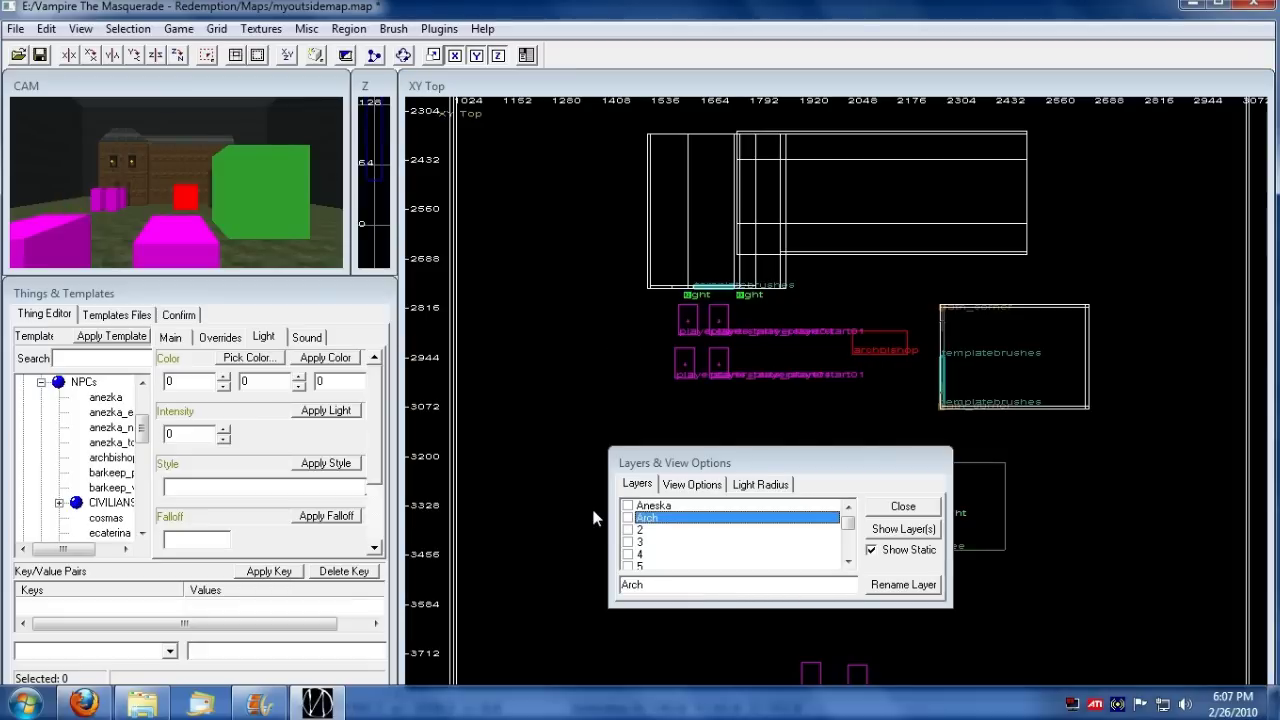
{"action": "left_click", "coordinate": [648, 518]}
{"action": "left_click", "coordinate": [887, 346]}
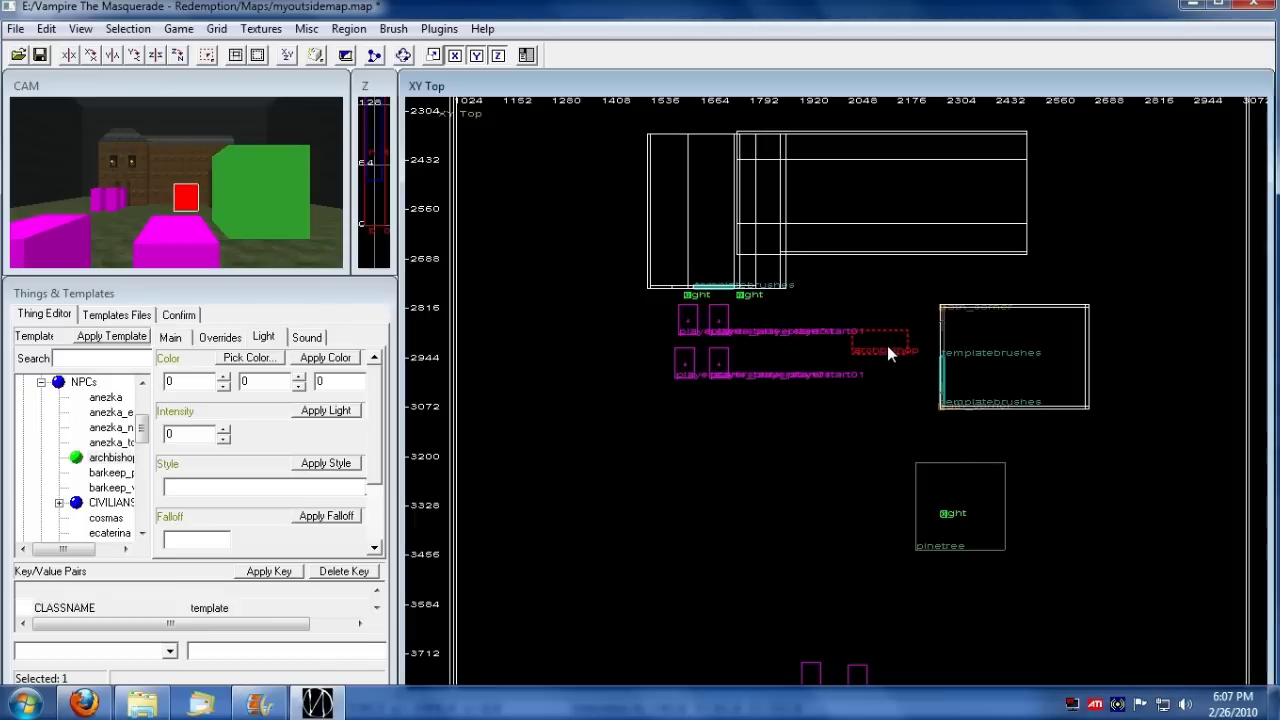
{"action": "right_click", "coordinate": [800, 296]}
{"action": "left_click", "coordinate": [913, 398]}
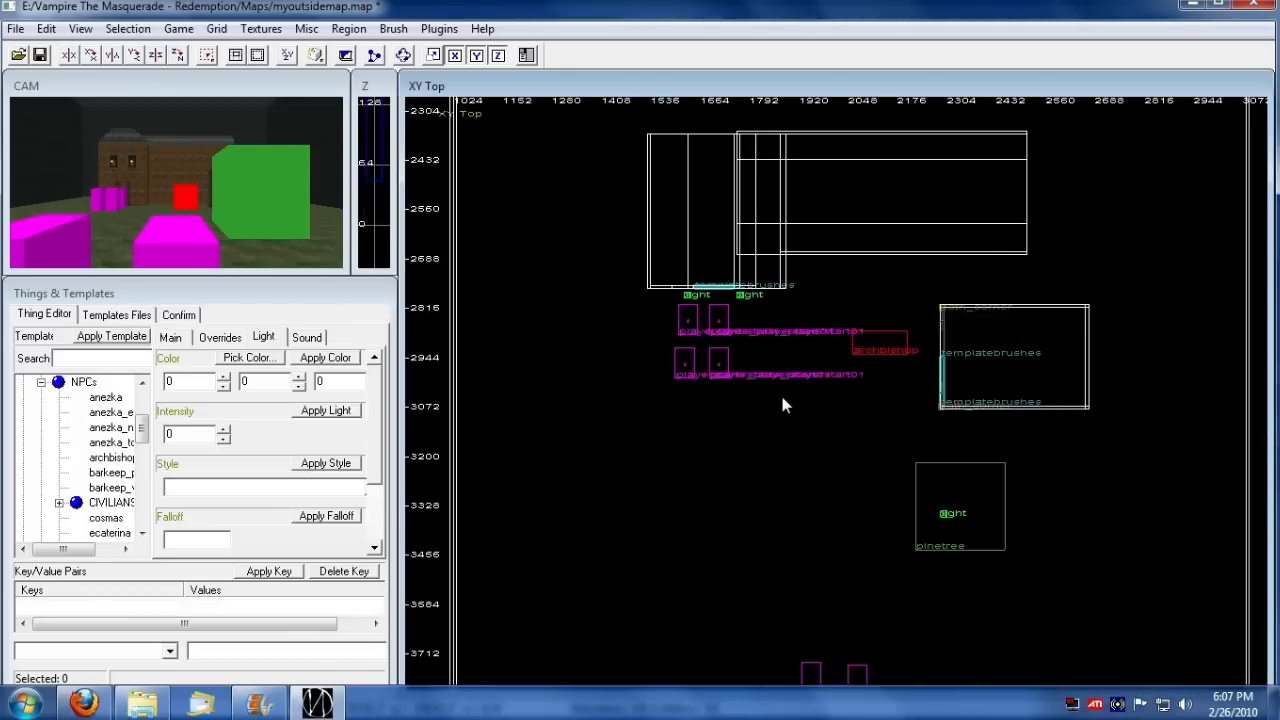
Step: Toggle the Arch and Aneska layers to check which NPC belongs to each, ending with both layers shown
{"action": "key", "text": "l"}
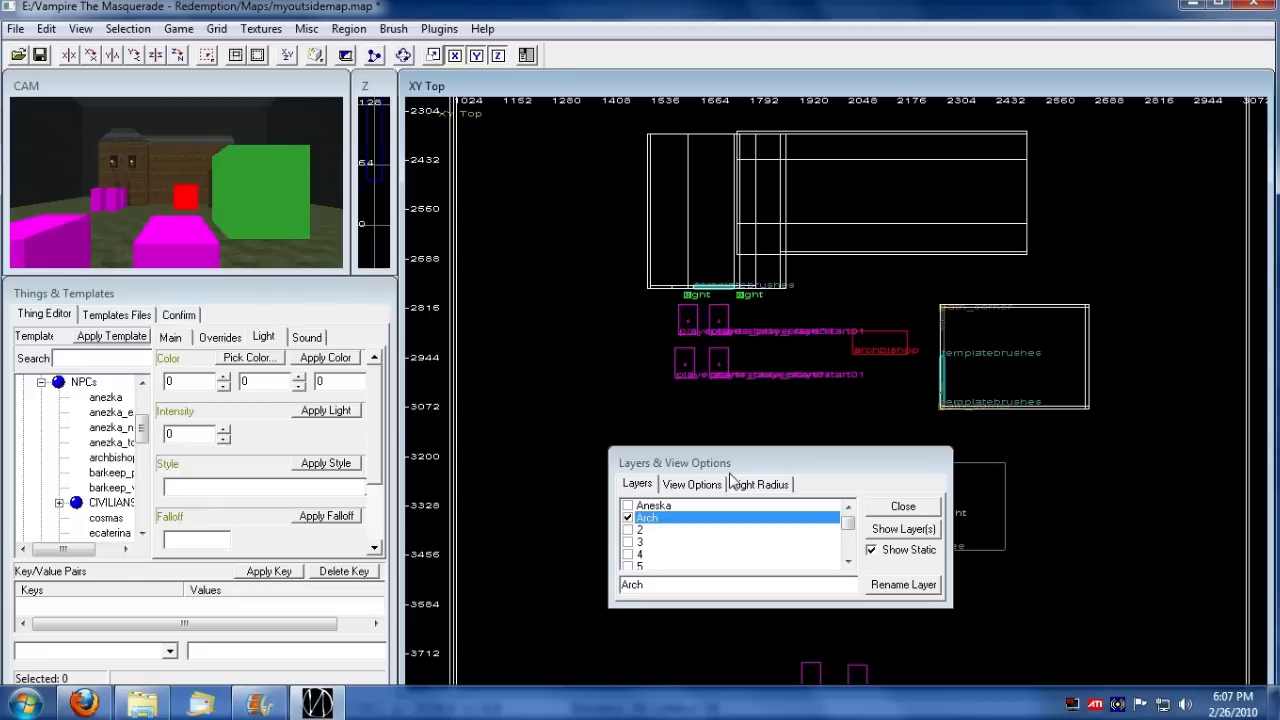
{"action": "left_click", "coordinate": [627, 518]}
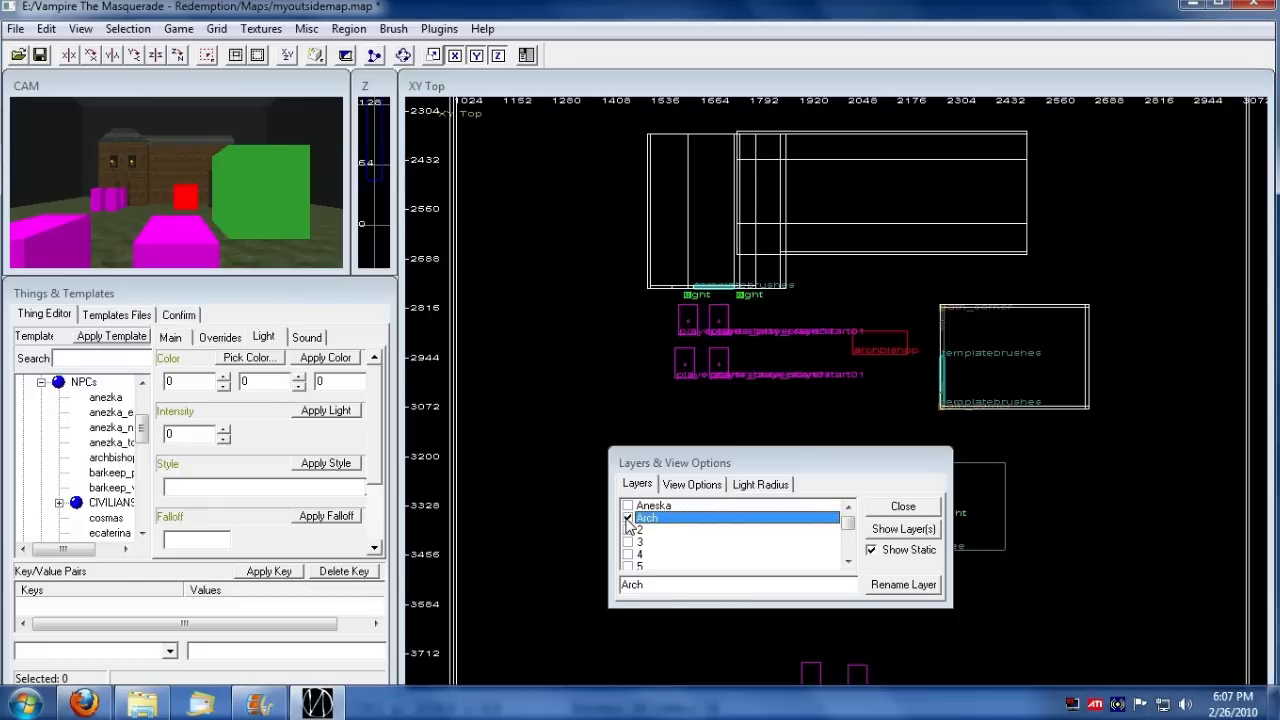
{"action": "left_click", "coordinate": [627, 518]}
{"action": "left_click", "coordinate": [629, 507]}
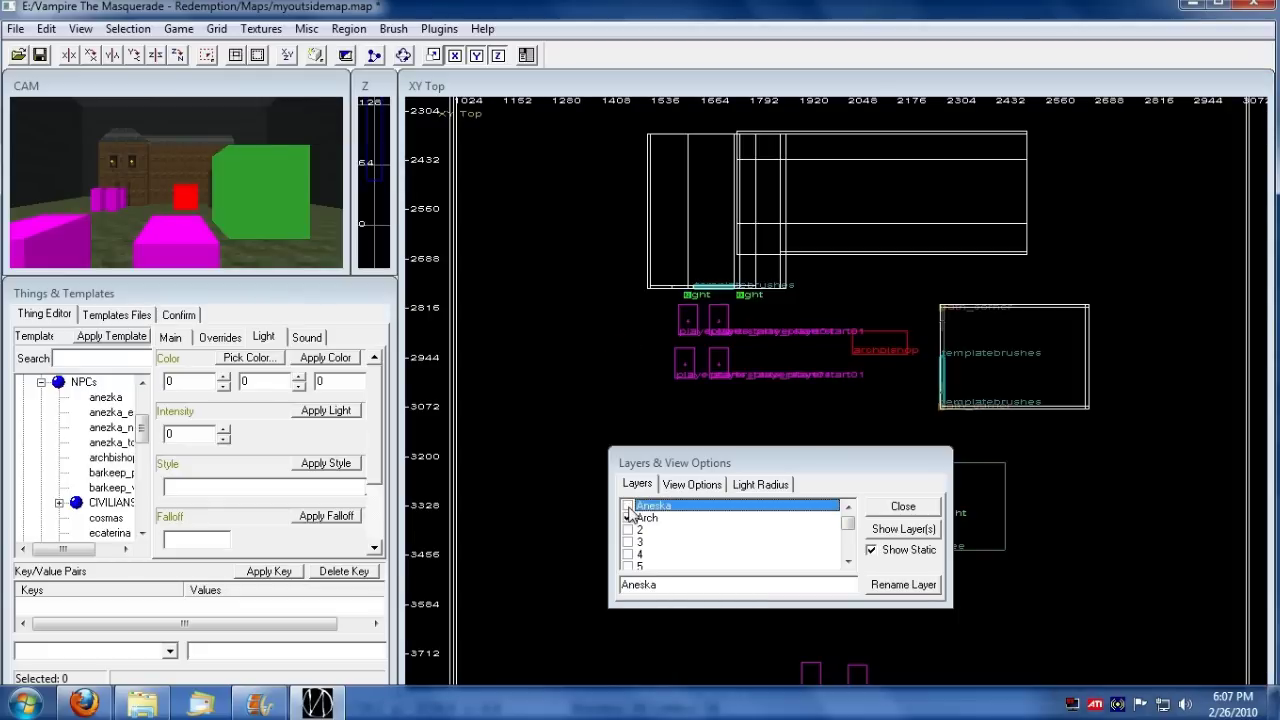
{"action": "left_click", "coordinate": [627, 518]}
{"action": "left_click", "coordinate": [627, 518]}
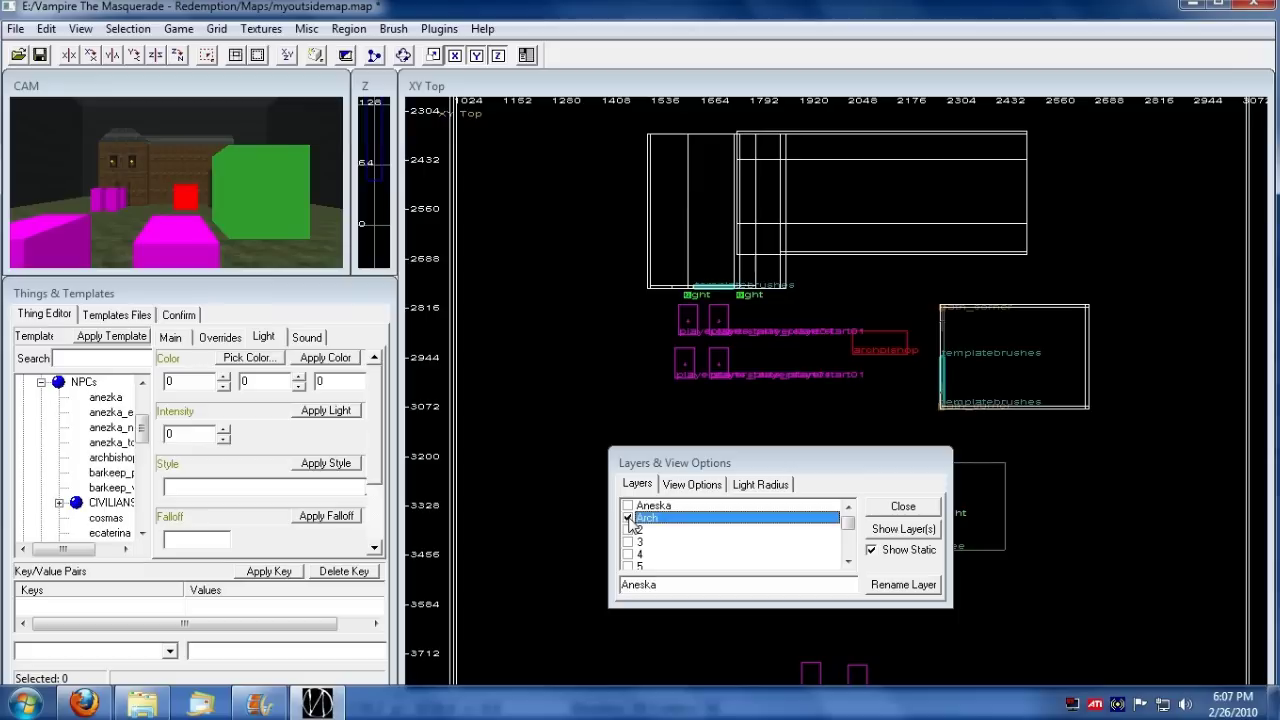
{"action": "left_click", "coordinate": [627, 518]}
{"action": "left_click", "coordinate": [627, 518]}
{"action": "left_click", "coordinate": [628, 506]}
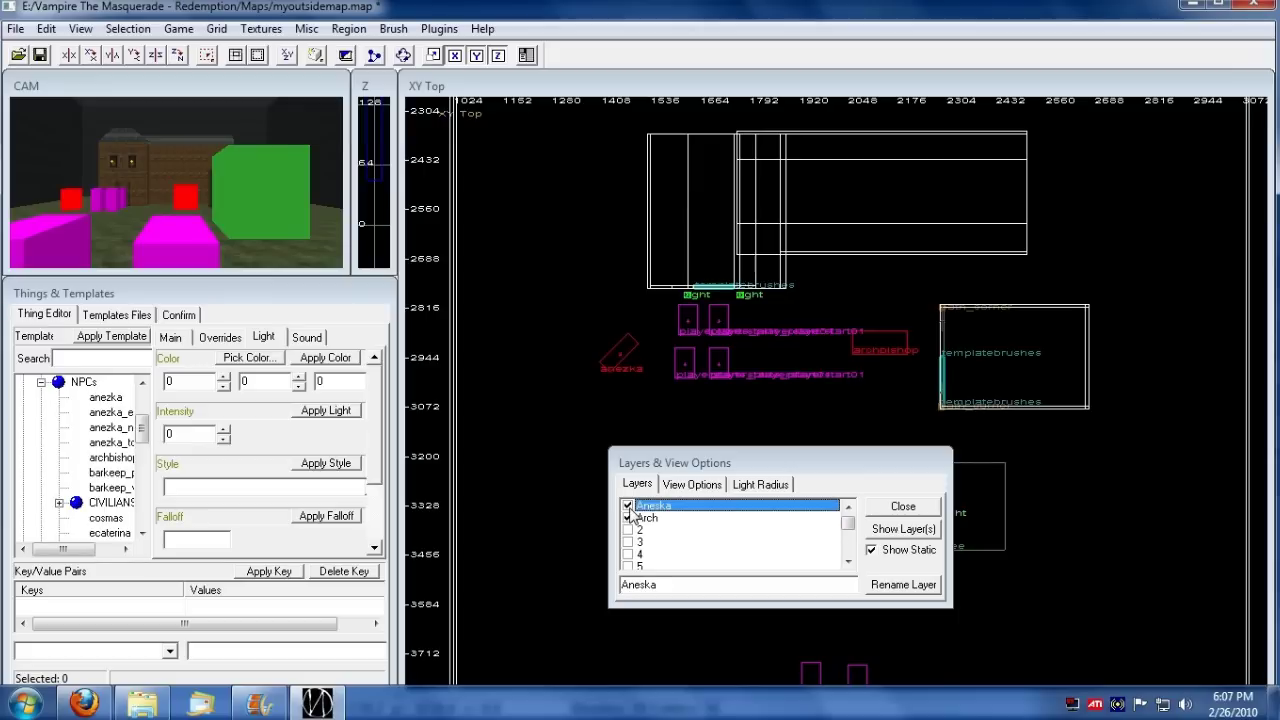